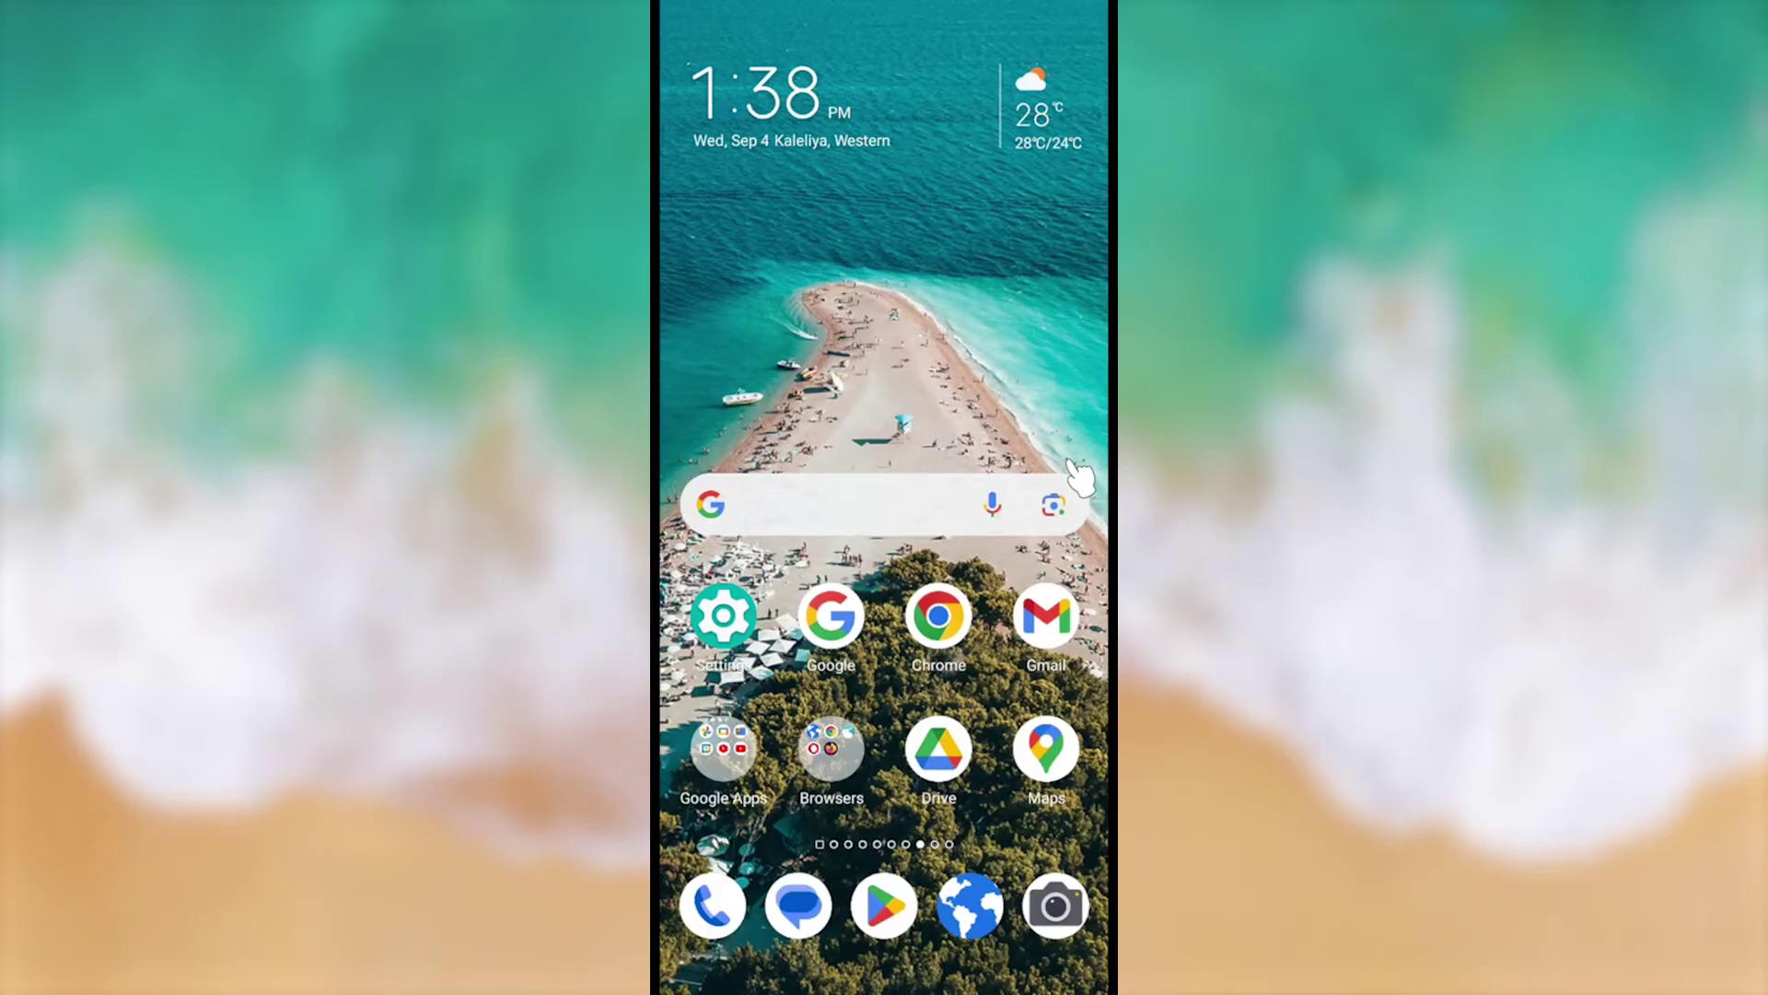
Step: Launch Gmail so its inbox shows the 'additional action required' prompt
left_click(1047, 619)
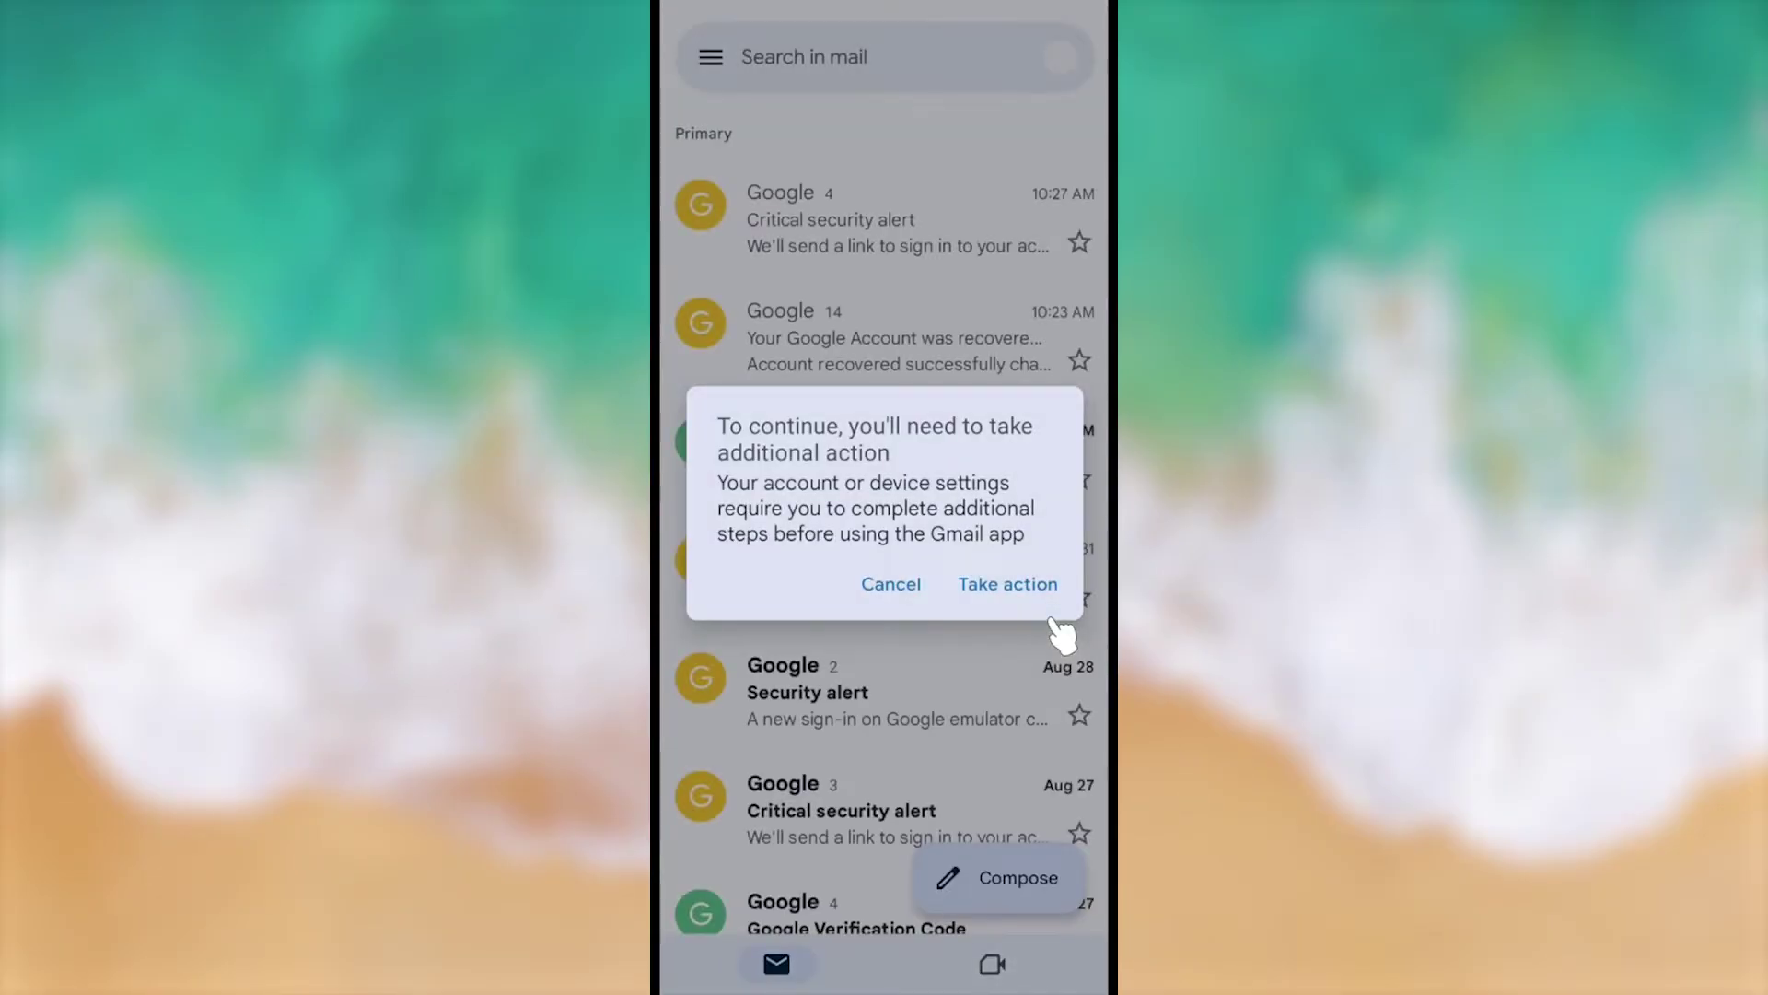
mouse_move(693, 404)
left_mouse_down()
mouse_move(1050, 398)
mouse_move(1087, 567)
mouse_move(921, 617)
mouse_move(677, 543)
mouse_move(700, 422)
left_mouse_up()
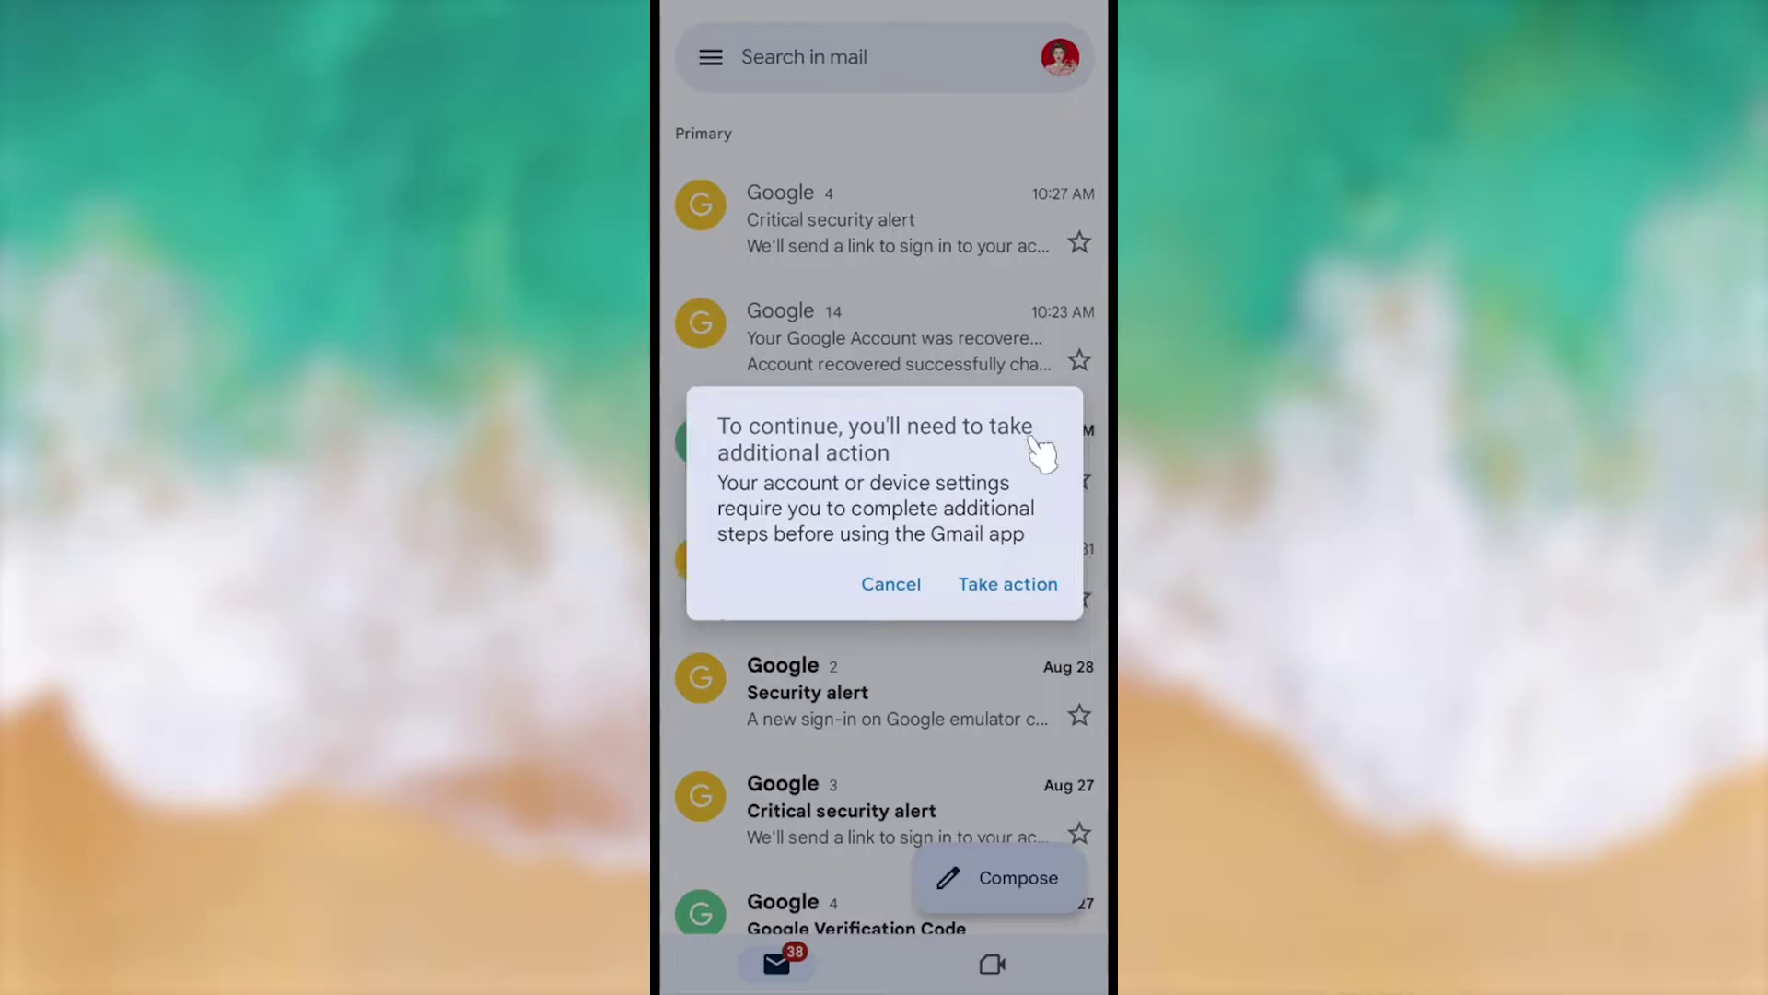
mouse_move(1038, 364)
left_mouse_down()
mouse_move(1032, 550)
mouse_move(1073, 507)
left_mouse_up()
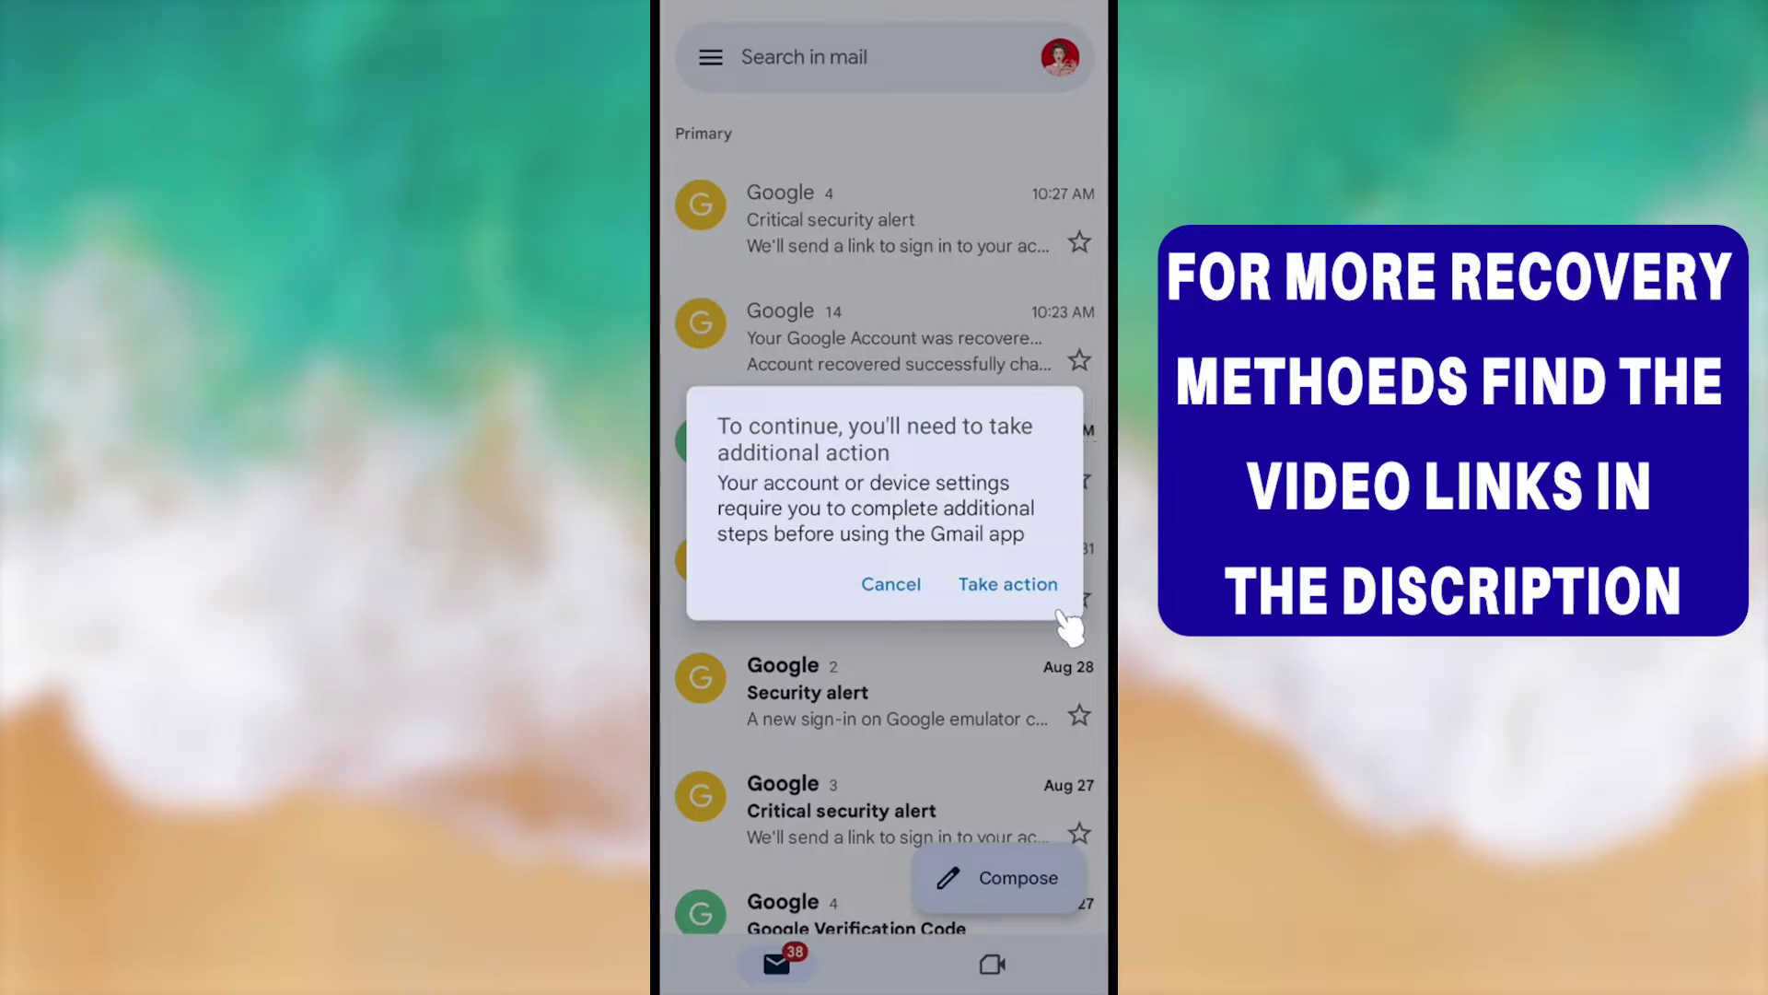
Step: Swipe Gmail away in recent apps and return to the home screen
left_click(902, 979)
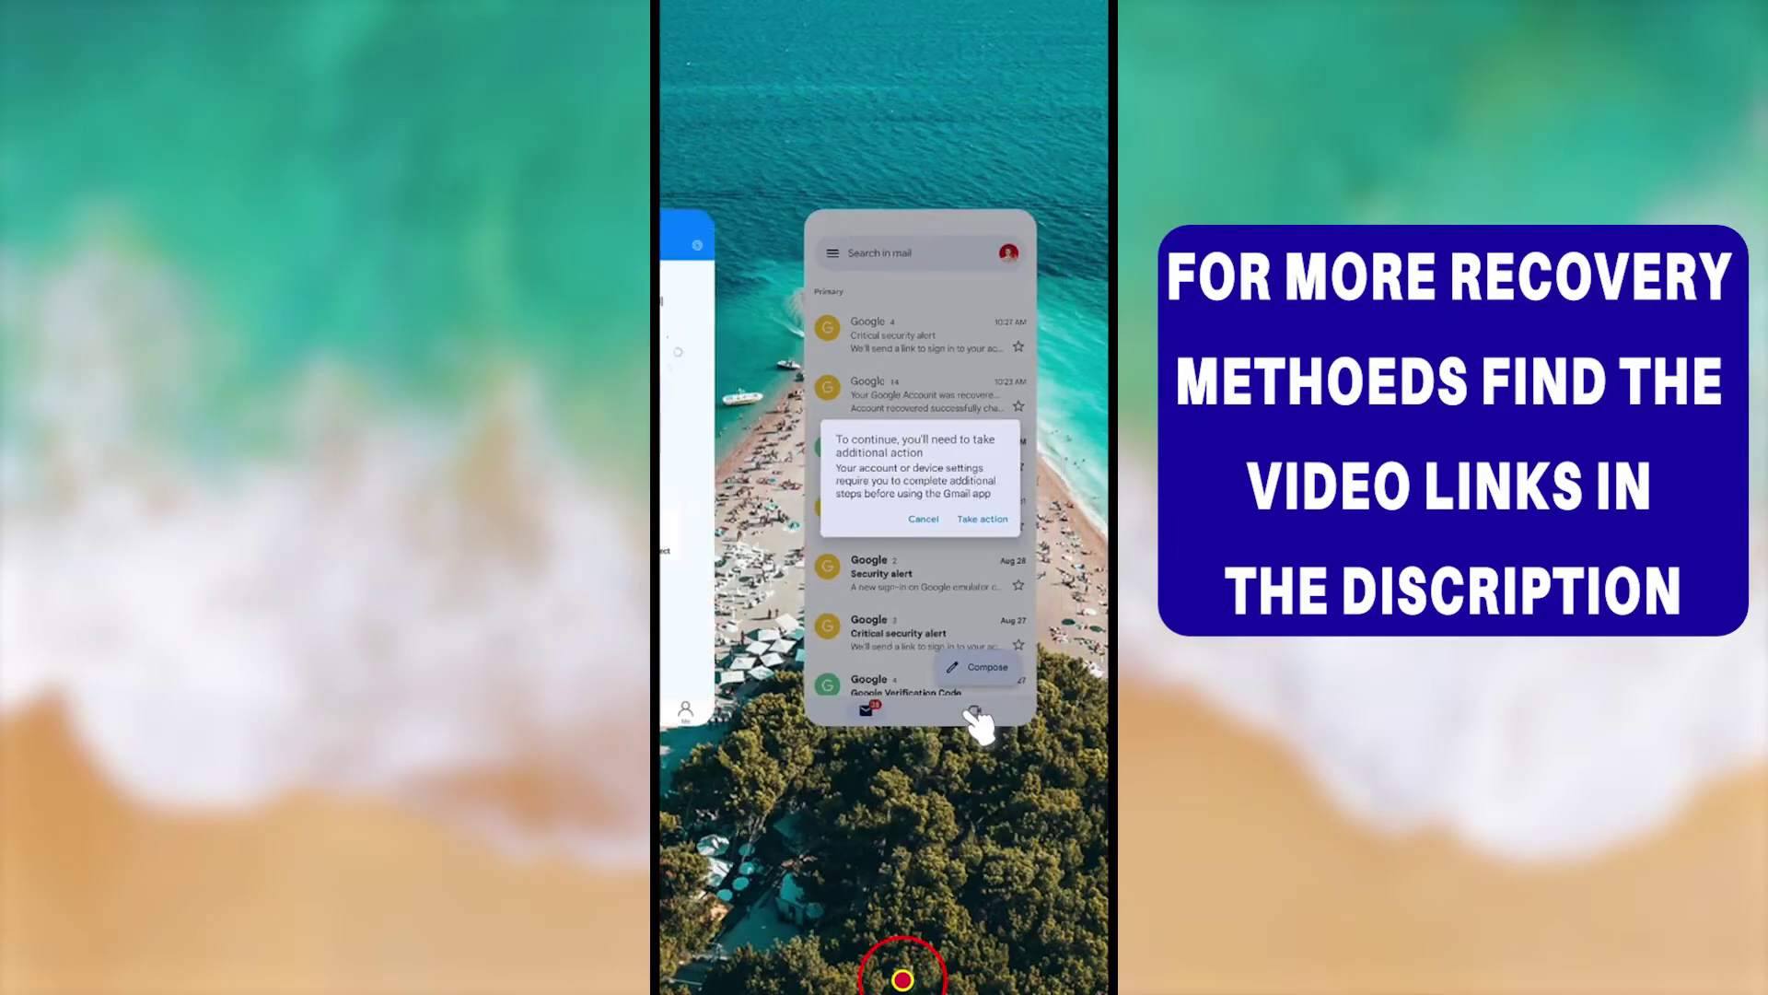
left_click_drag(957, 727, 1101, 336)
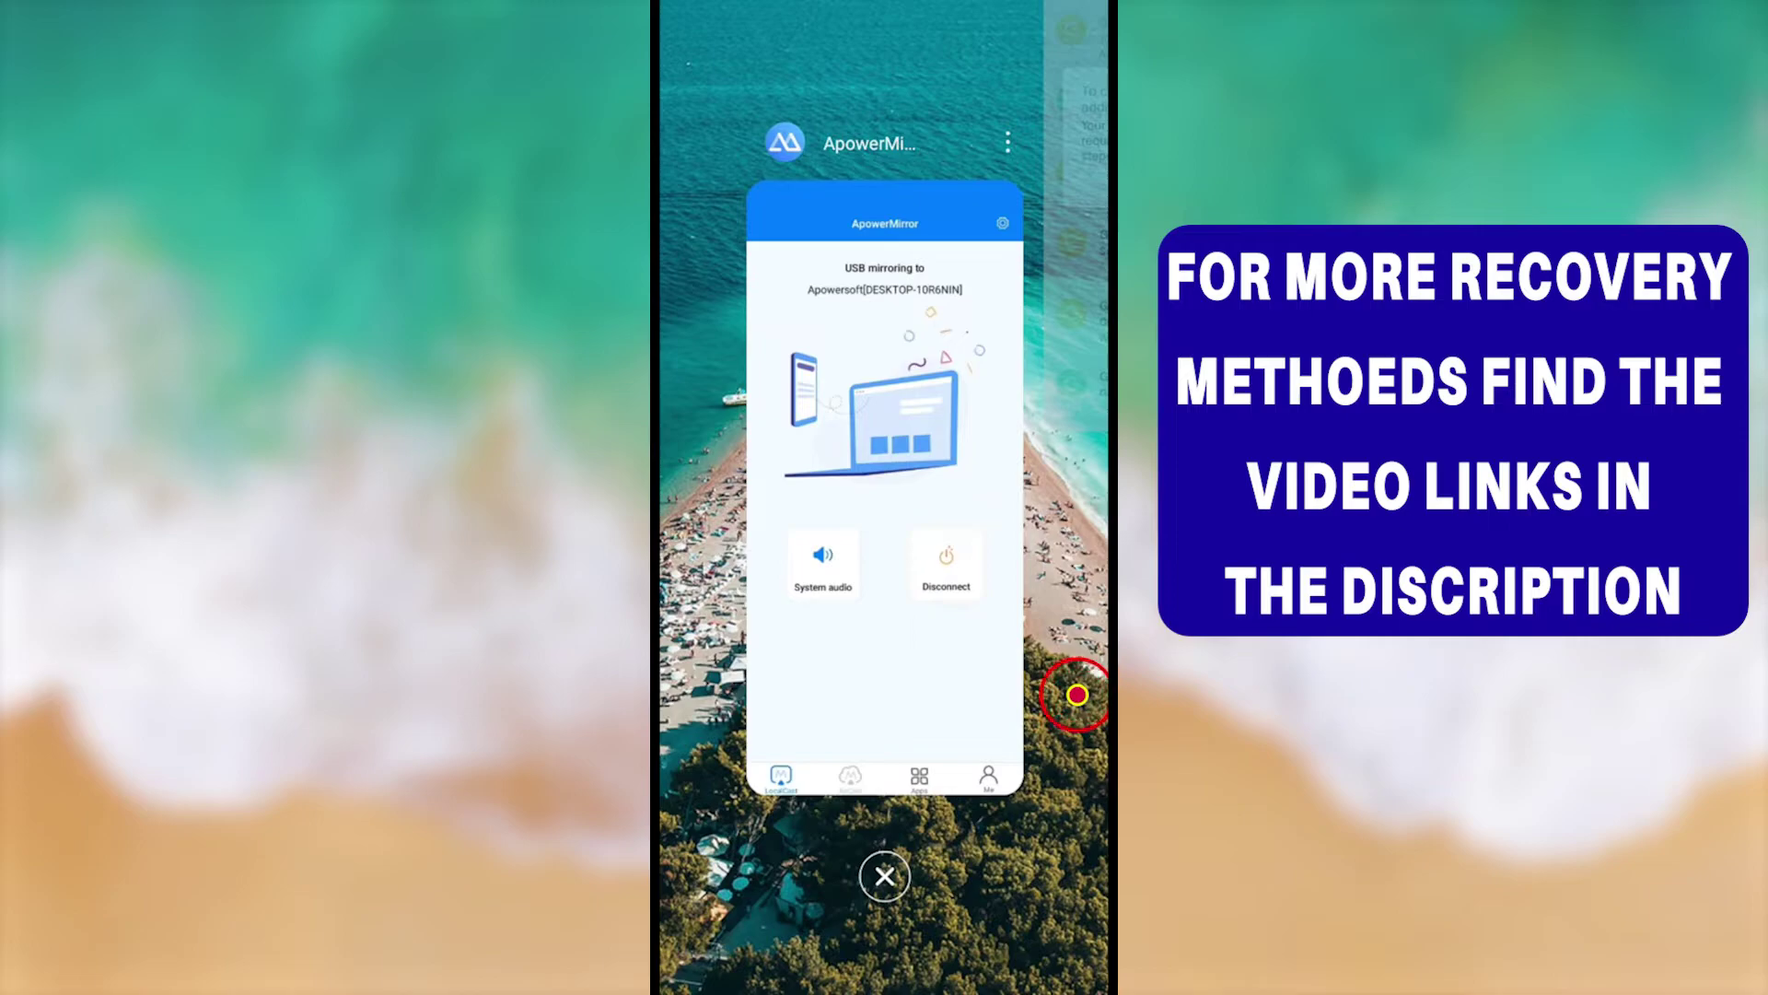
left_click(1082, 343)
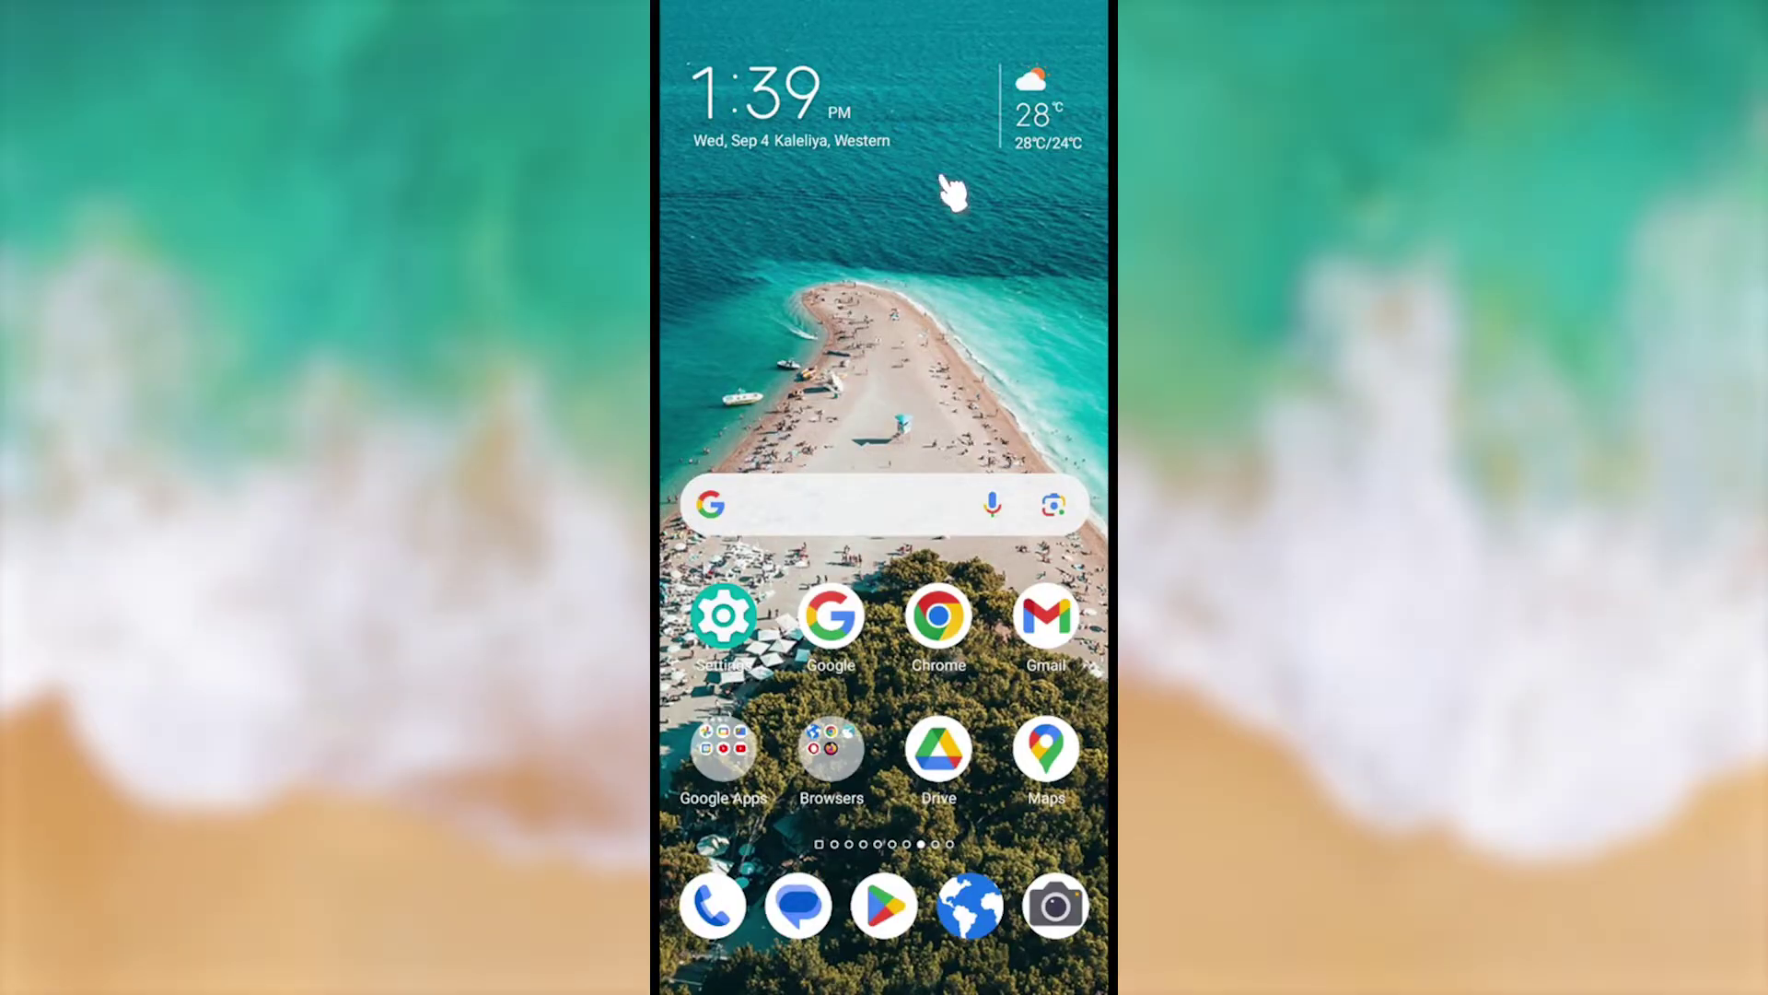
Step: Dismiss 'Your data isn't backed up', keeping Google Play services' 'Account action required' alert
left_click_drag(925, 5, 935, 552)
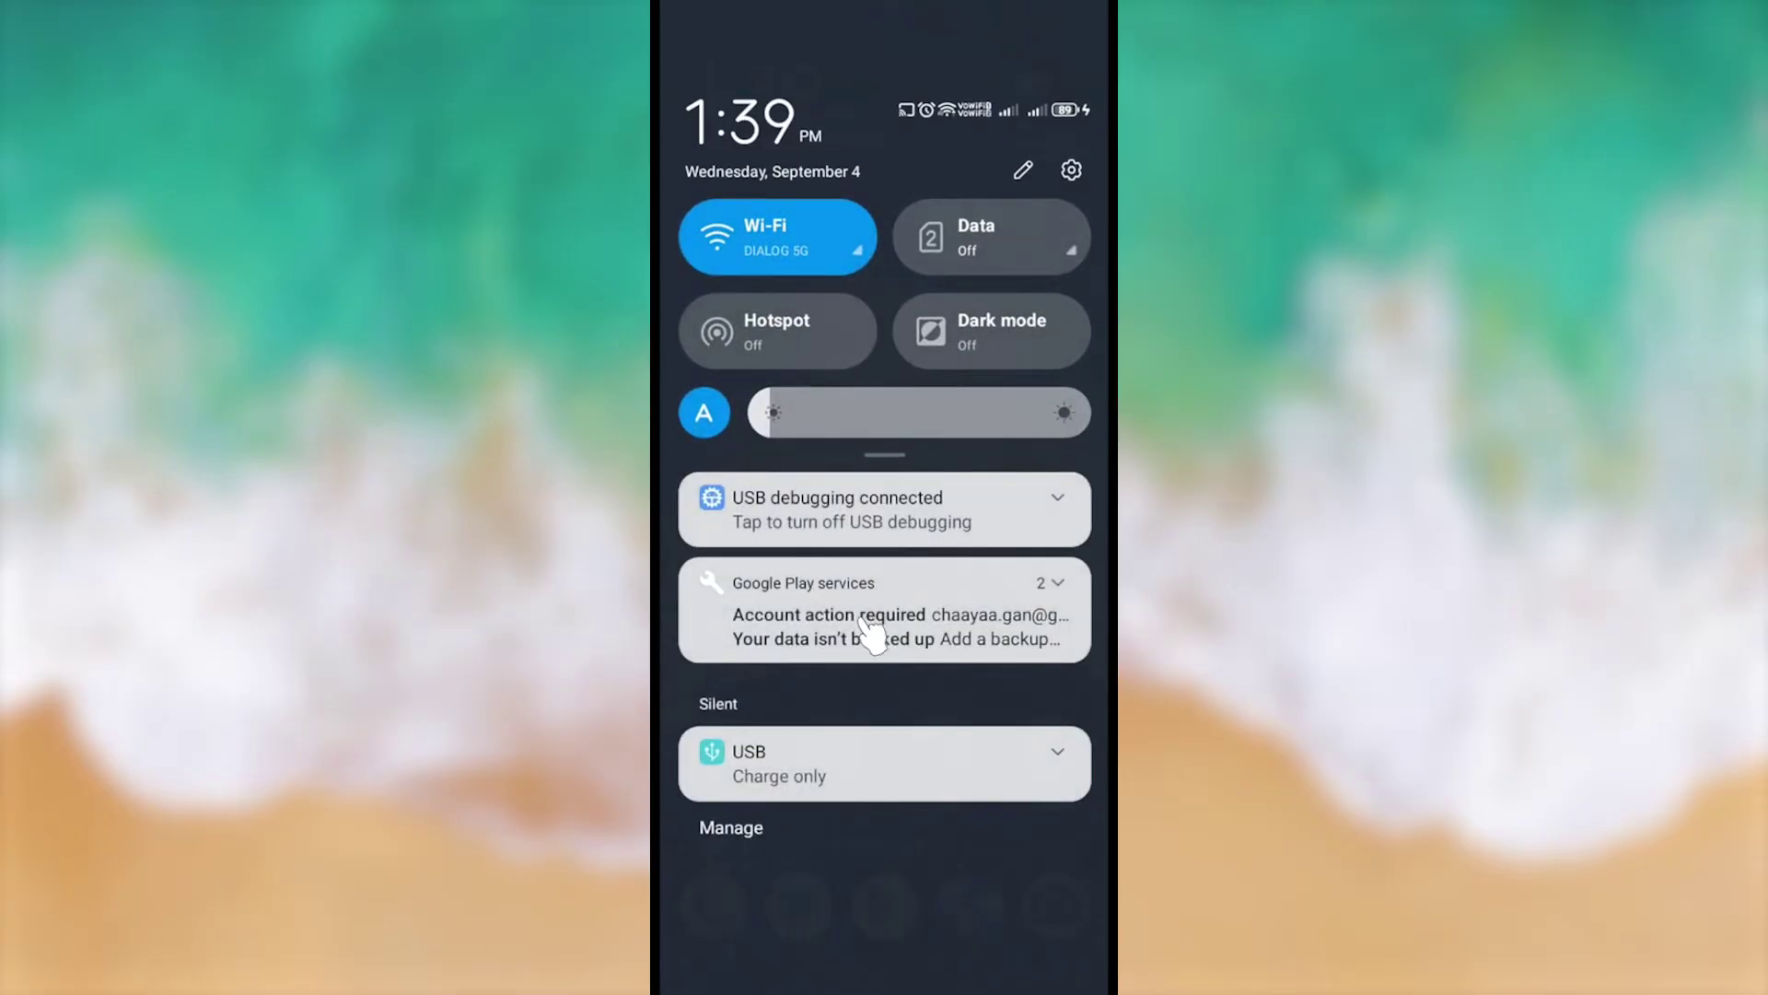
left_click(940, 636)
left_click_drag(829, 723, 1033, 730)
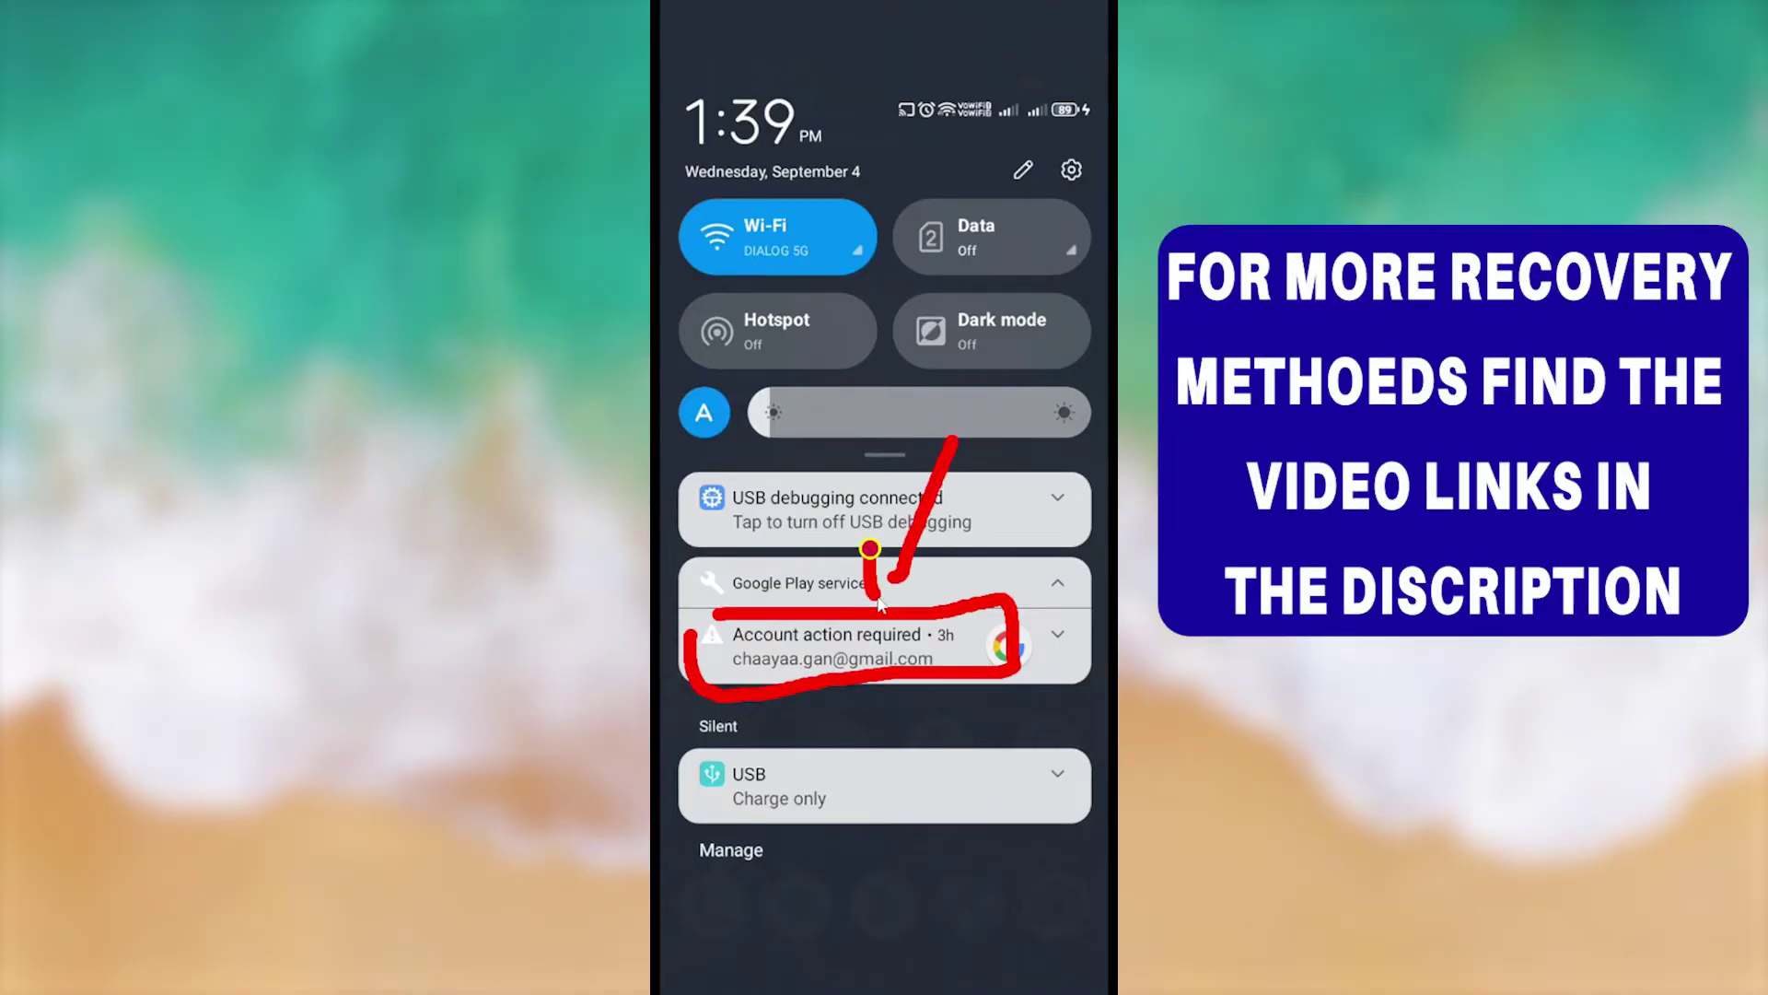
left_click_drag(902, 916, 969, 442)
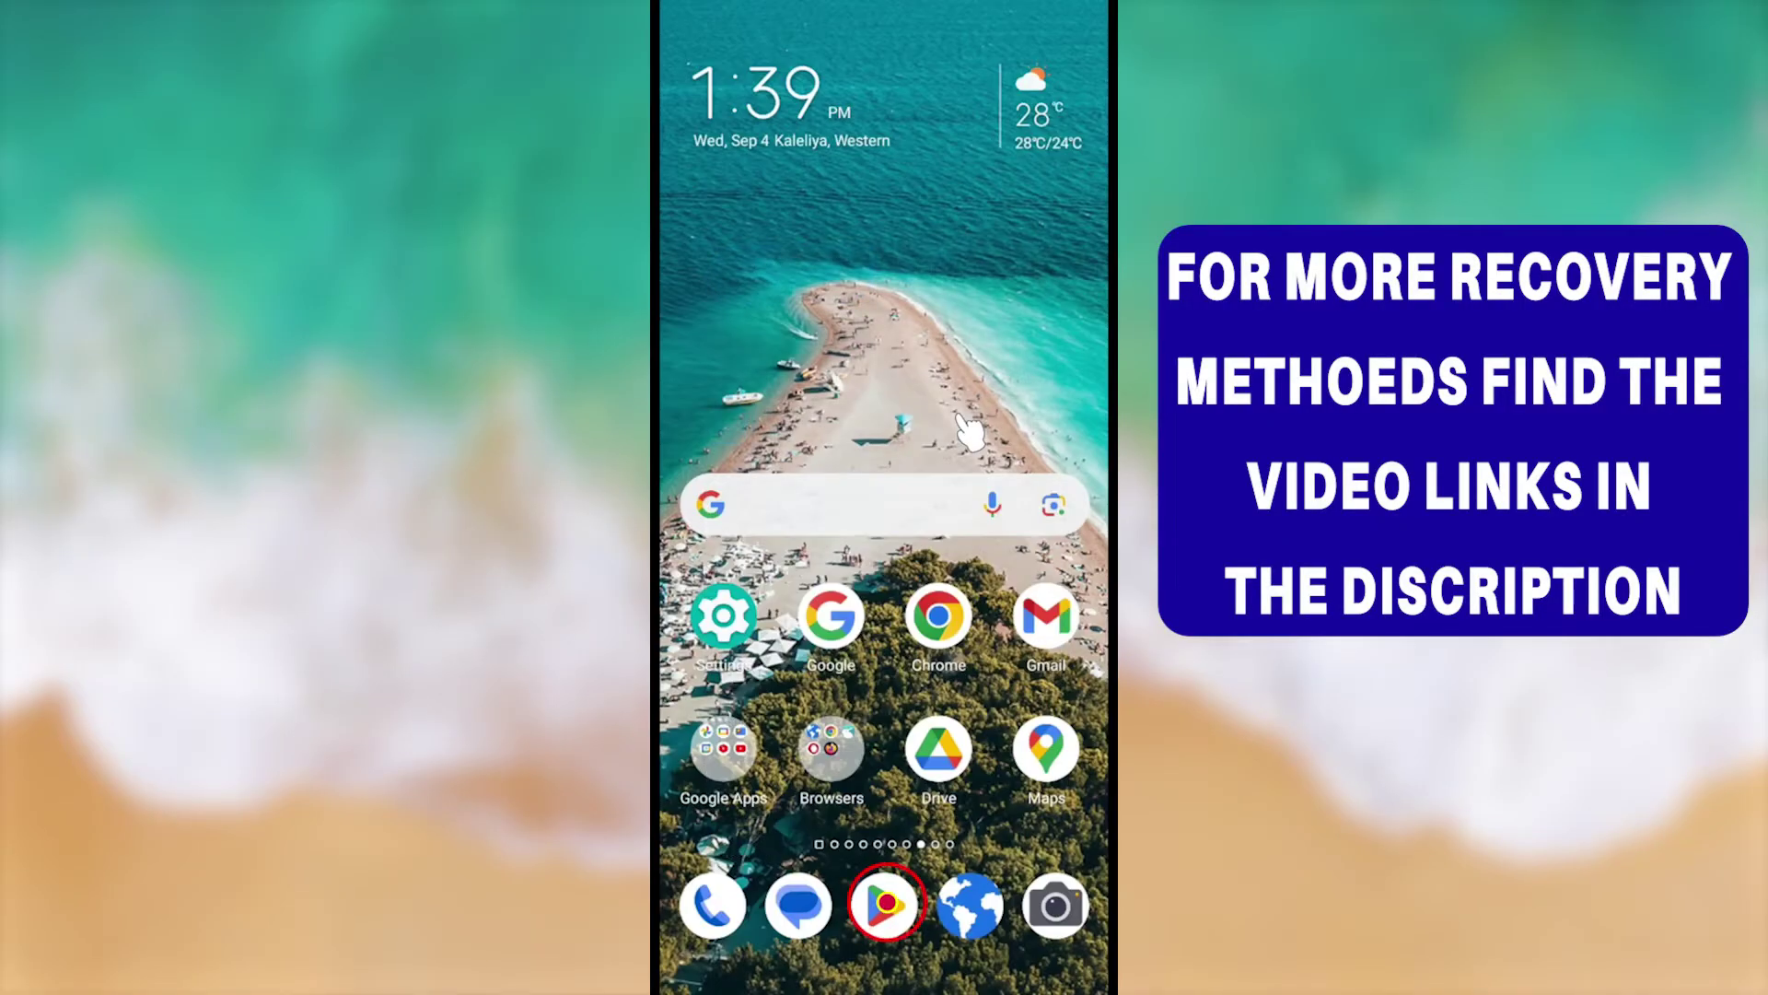
Step: Relaunch Gmail and take action on its prompt to reach the 'Verify it's you' page
left_click(1050, 615)
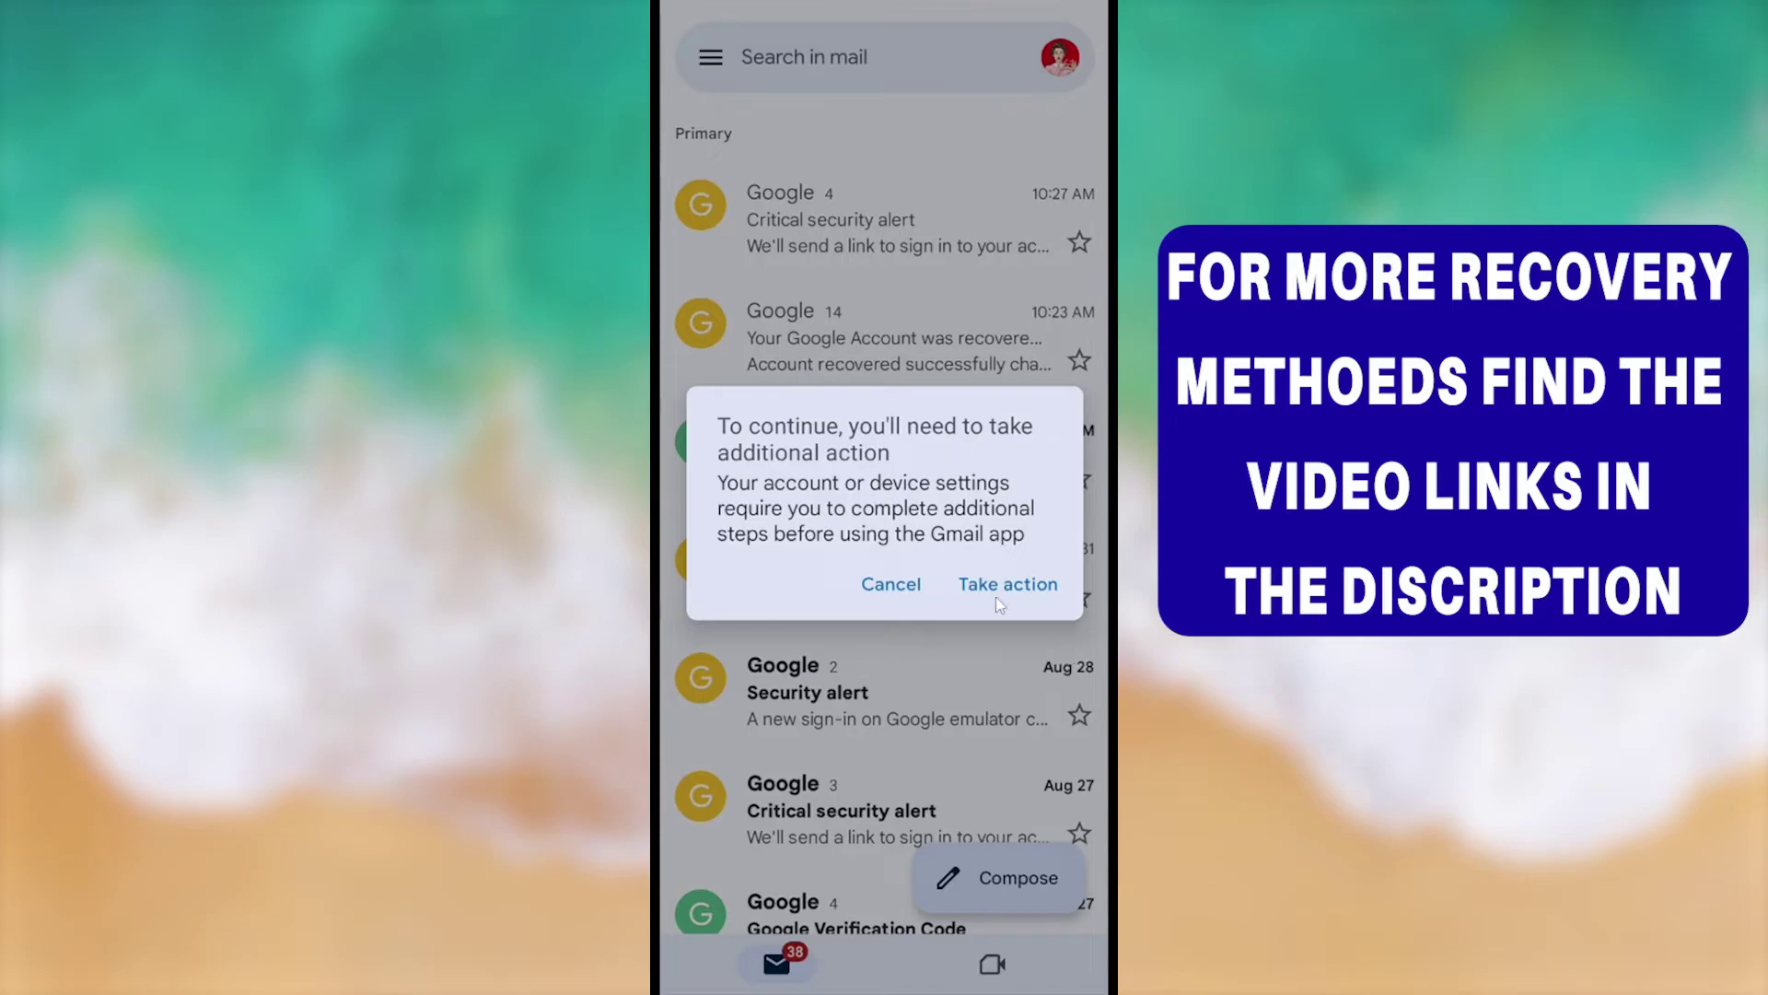
mouse_move(1002, 557)
left_mouse_down()
mouse_move(1076, 608)
mouse_move(948, 589)
left_mouse_up()
mouse_move(1018, 497)
left_mouse_down()
mouse_move(1034, 427)
mouse_move(984, 506)
left_mouse_up()
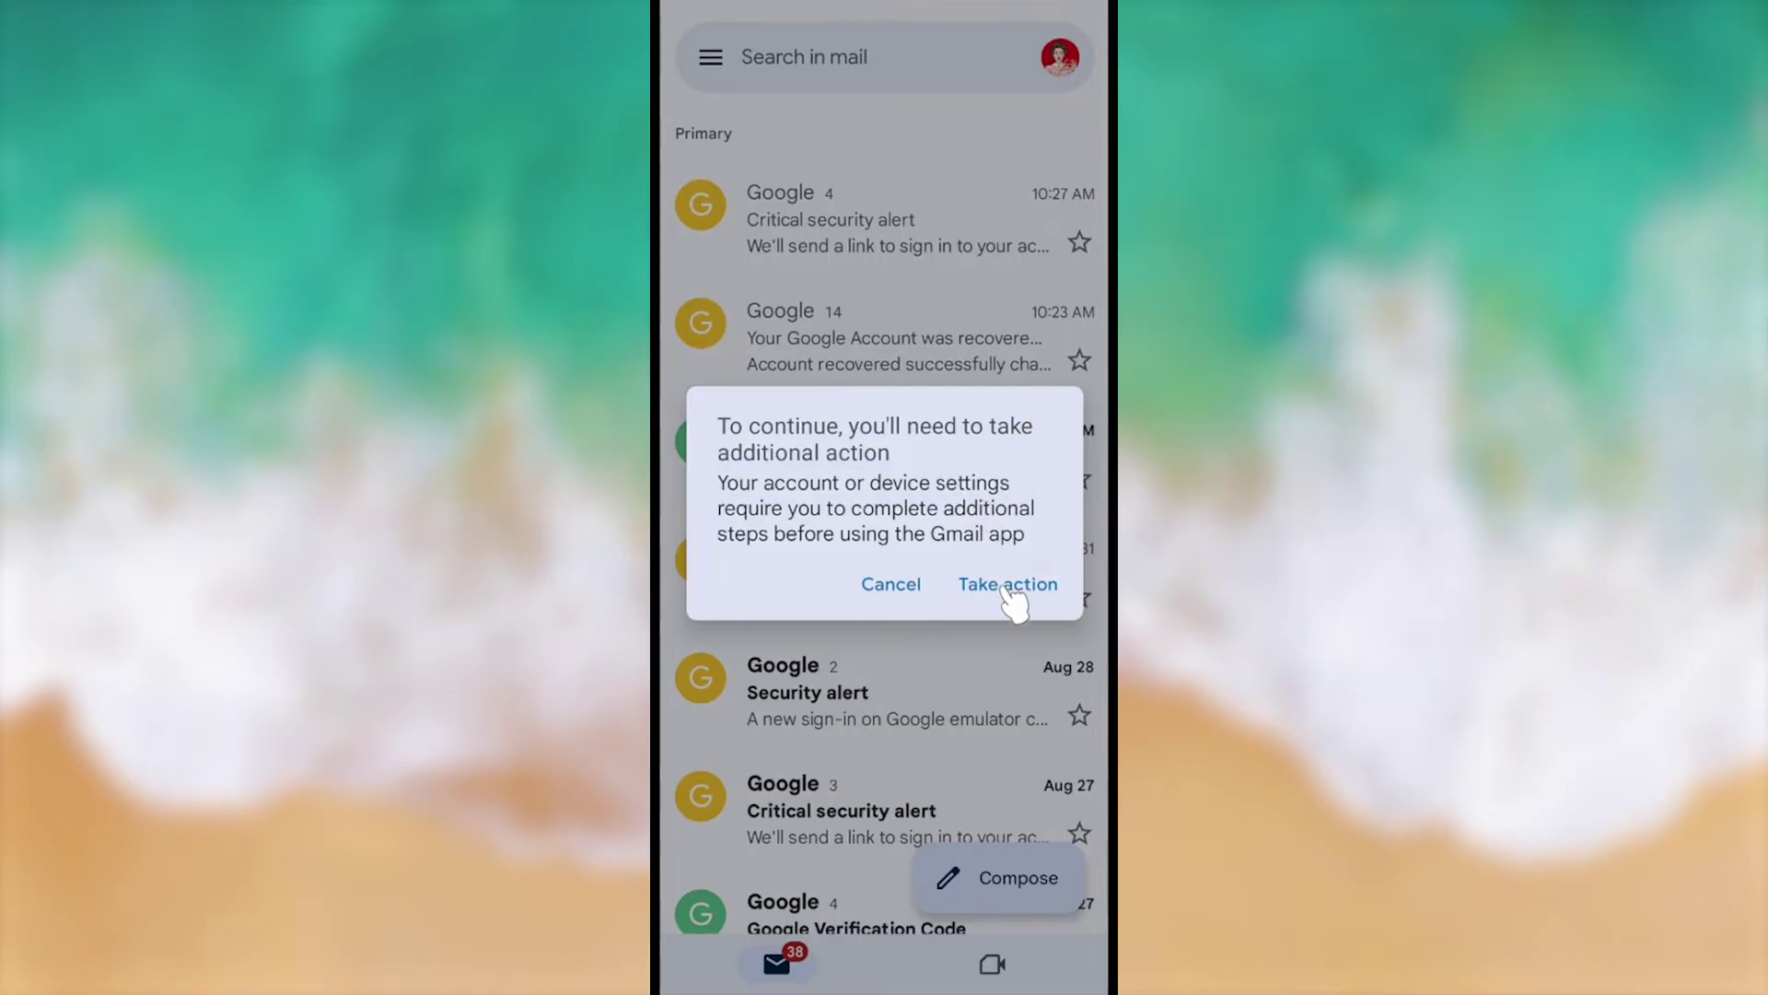
left_click(1017, 588)
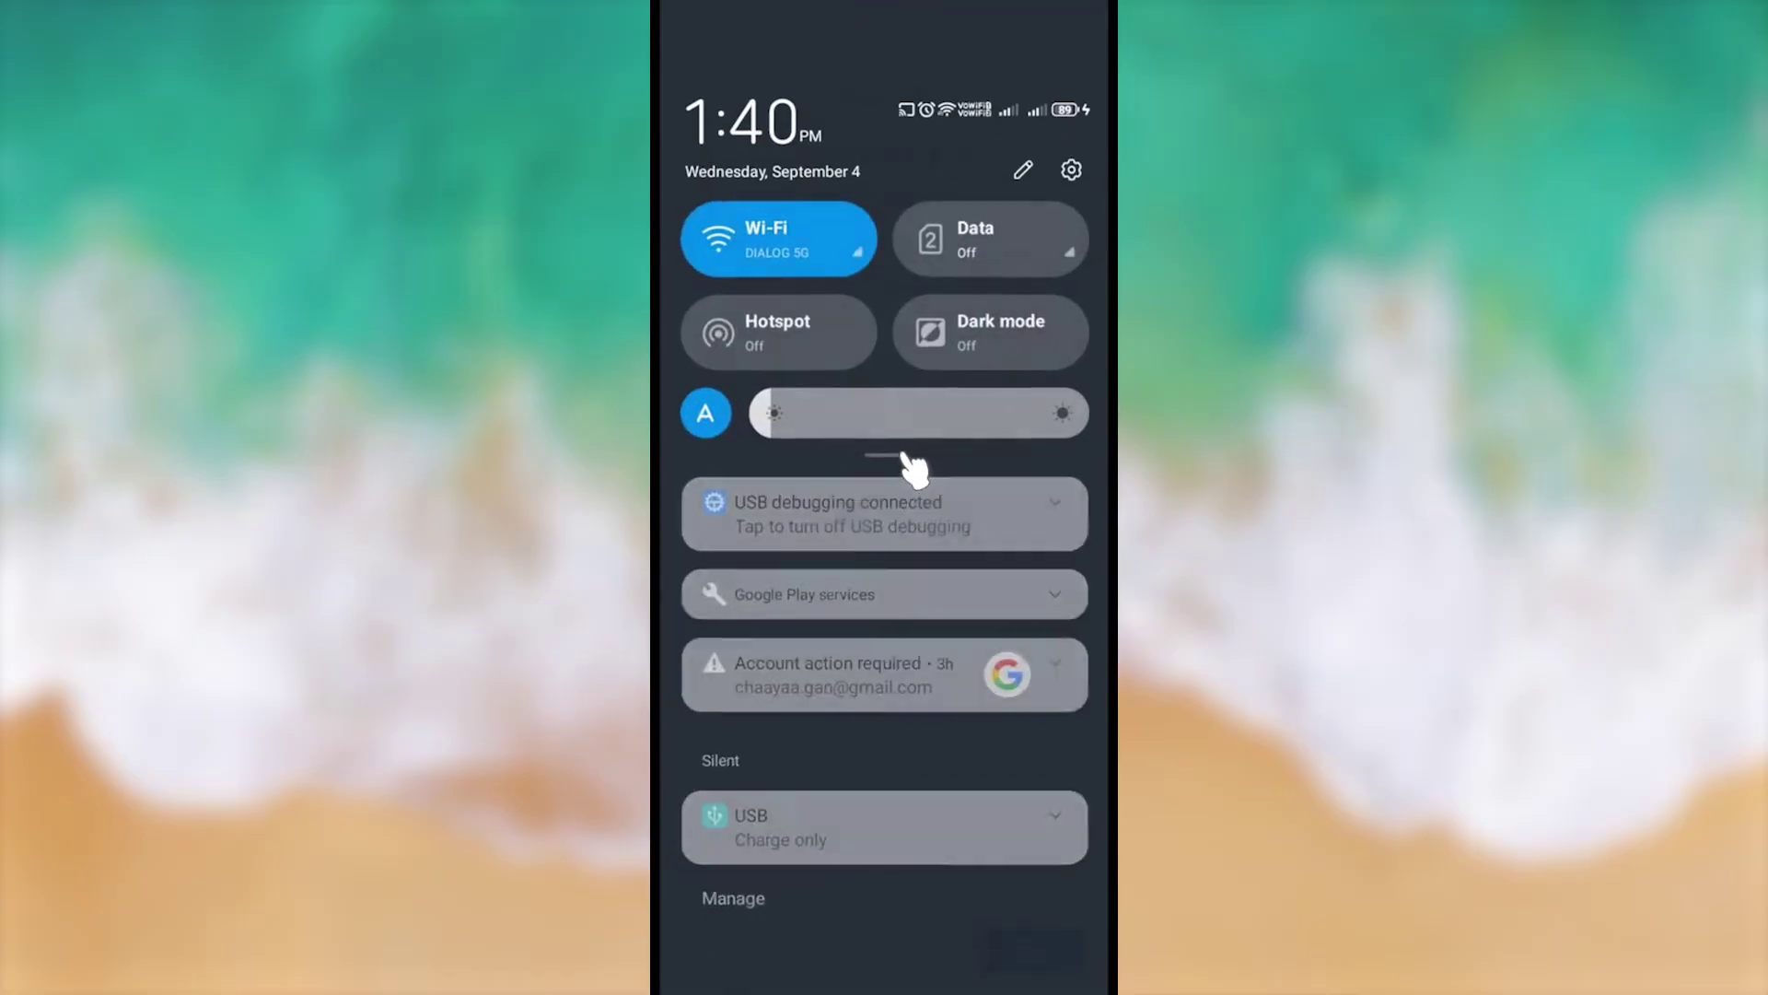
left_click(999, 700)
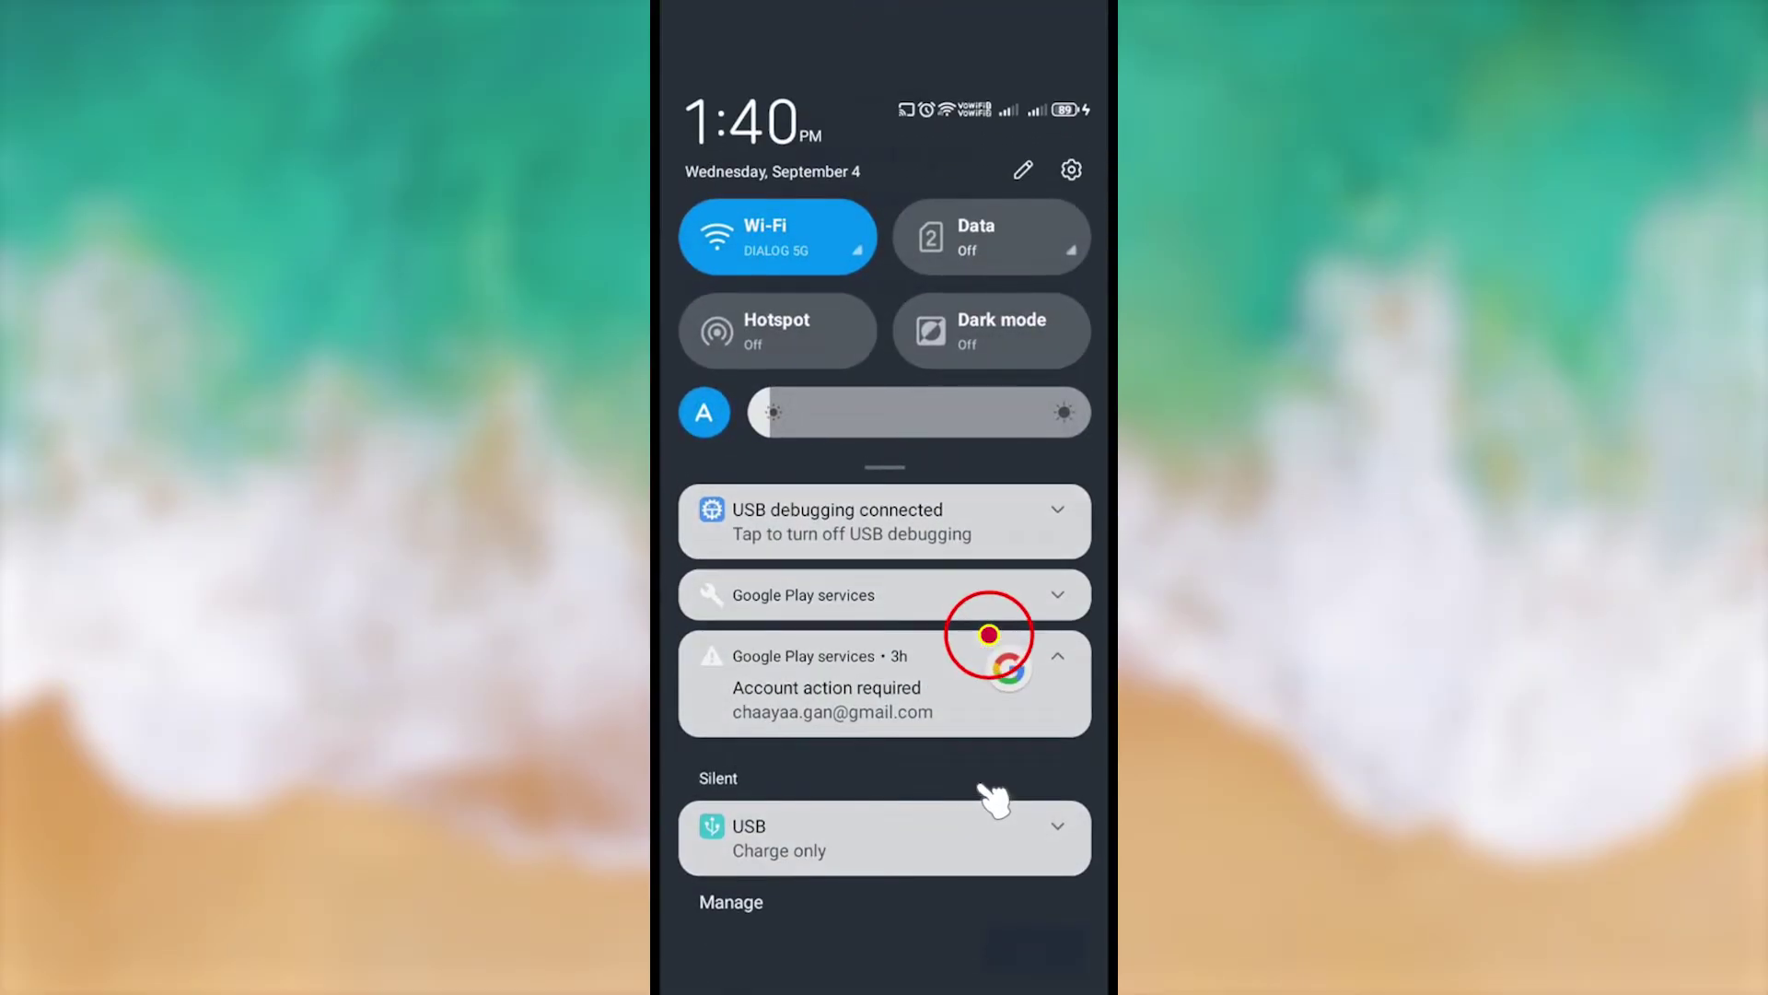
left_click(887, 700)
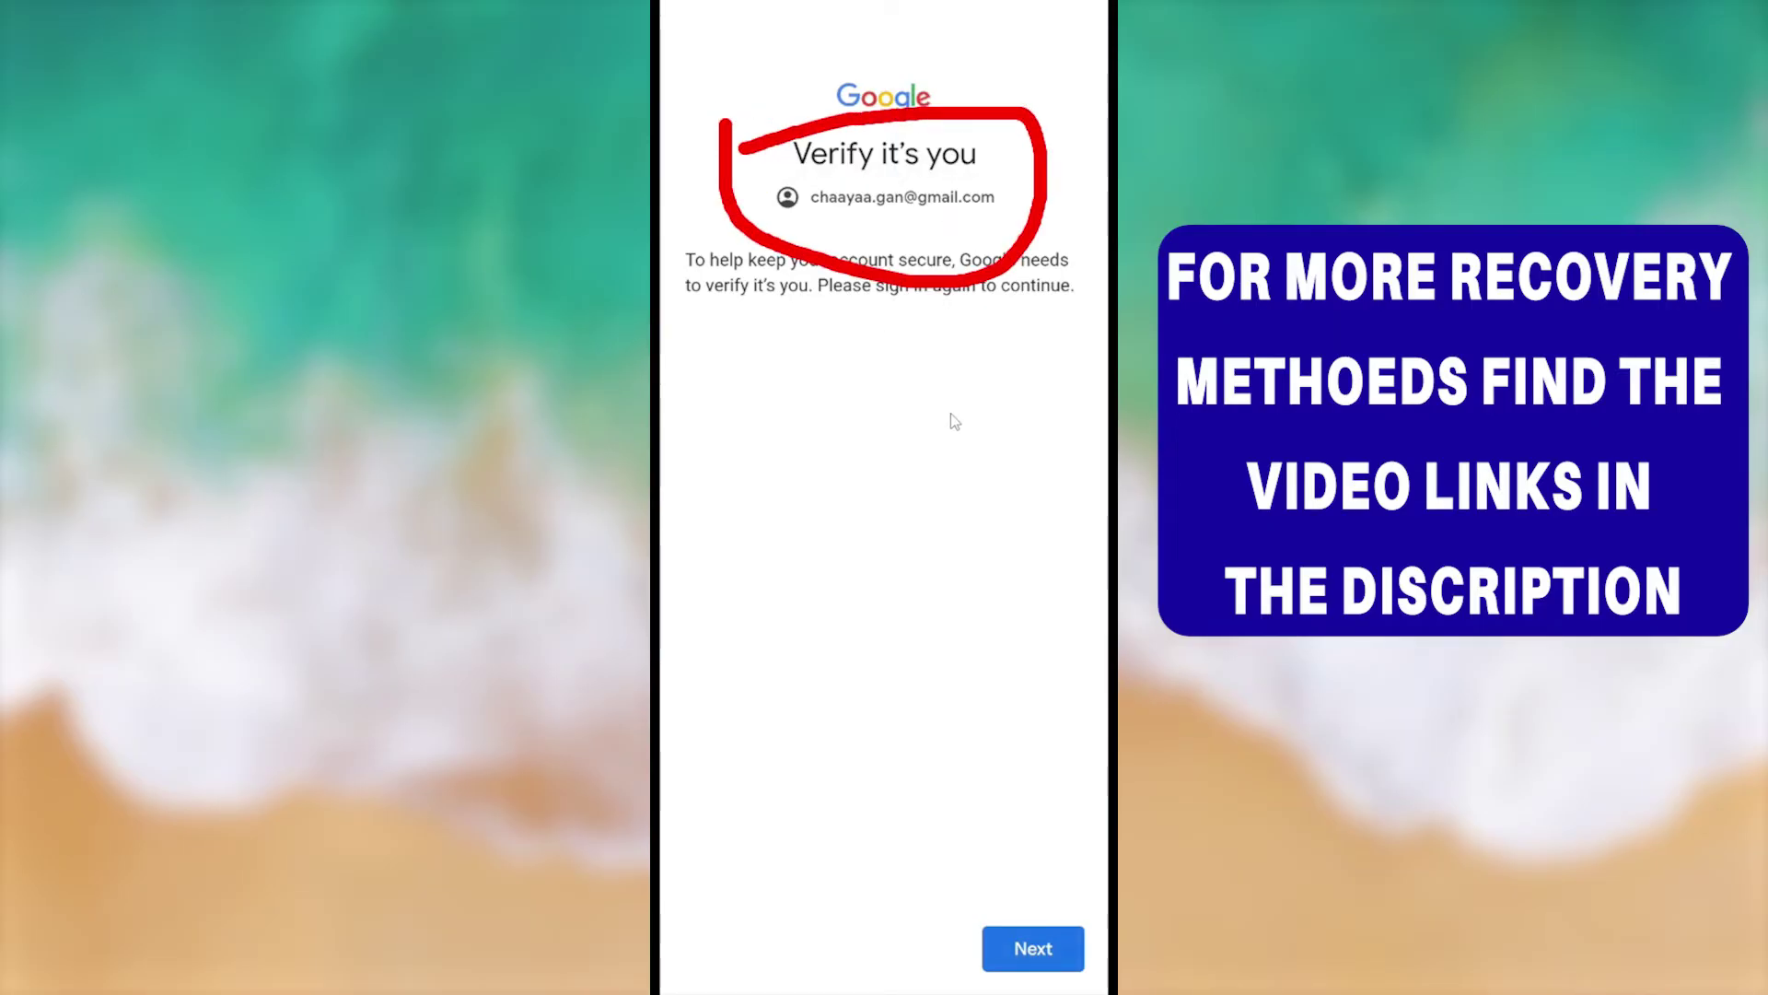
Step: Enter and submit the old account password, rejected as changed 22 days ago
left_click(1018, 944)
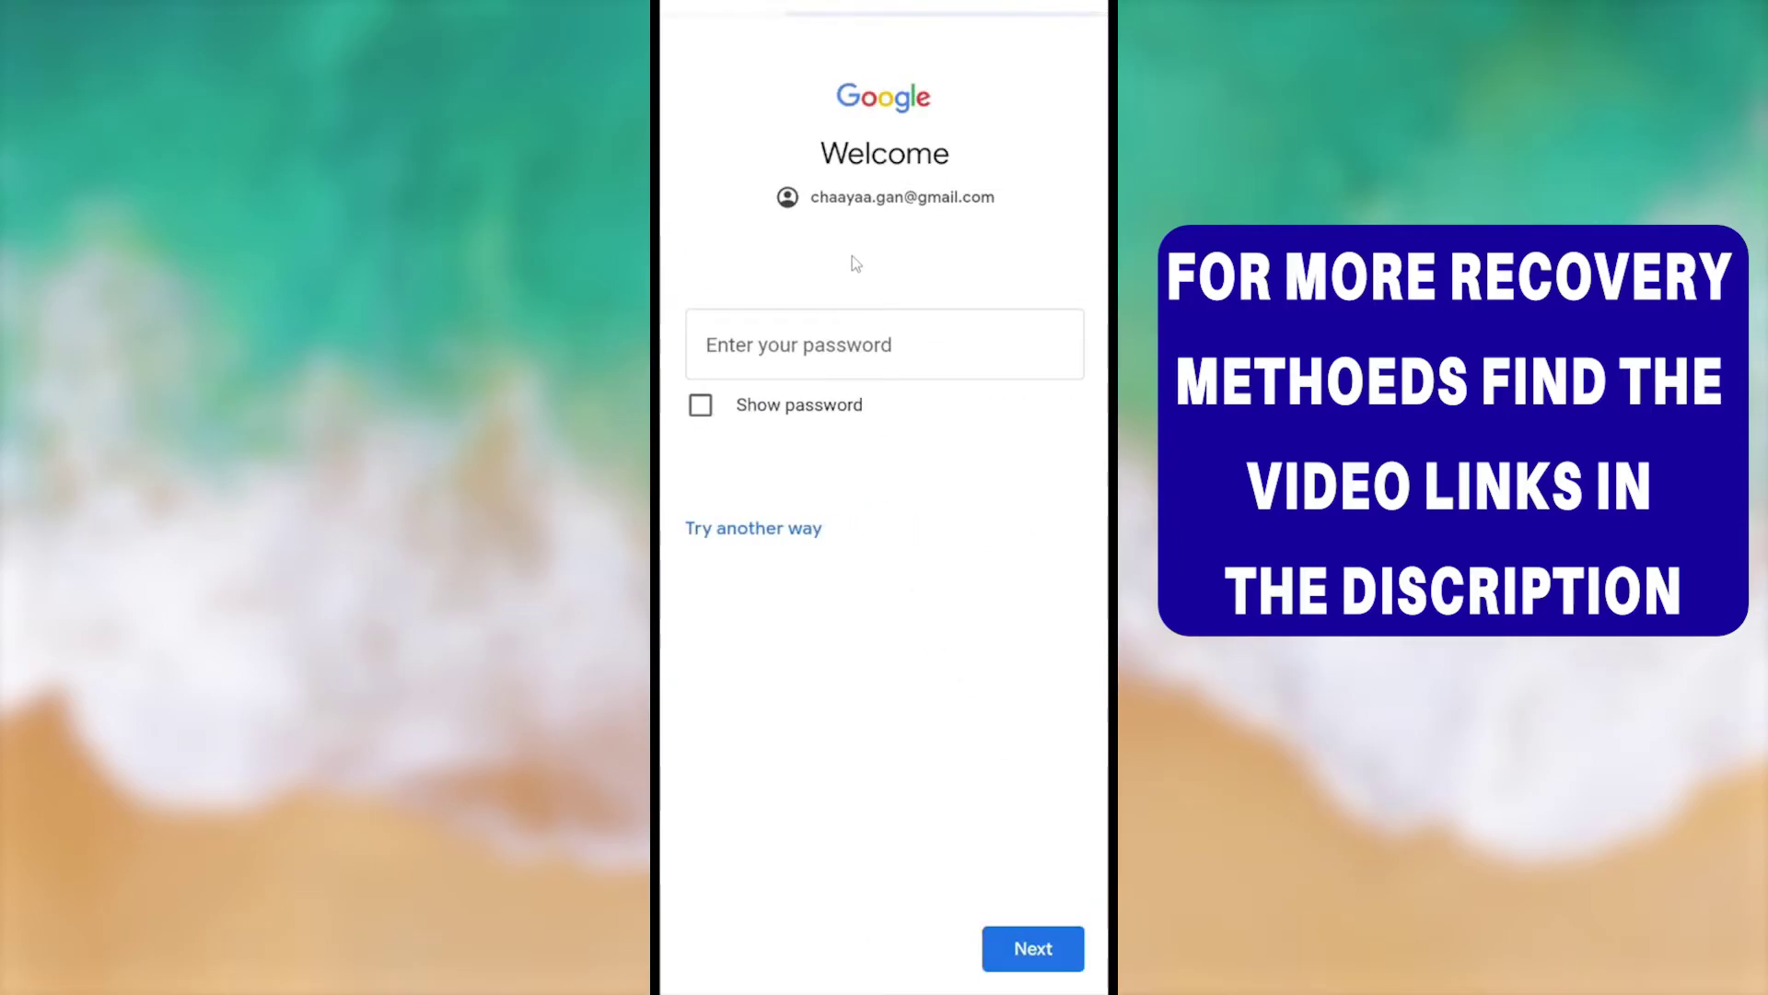
left_click(791, 366)
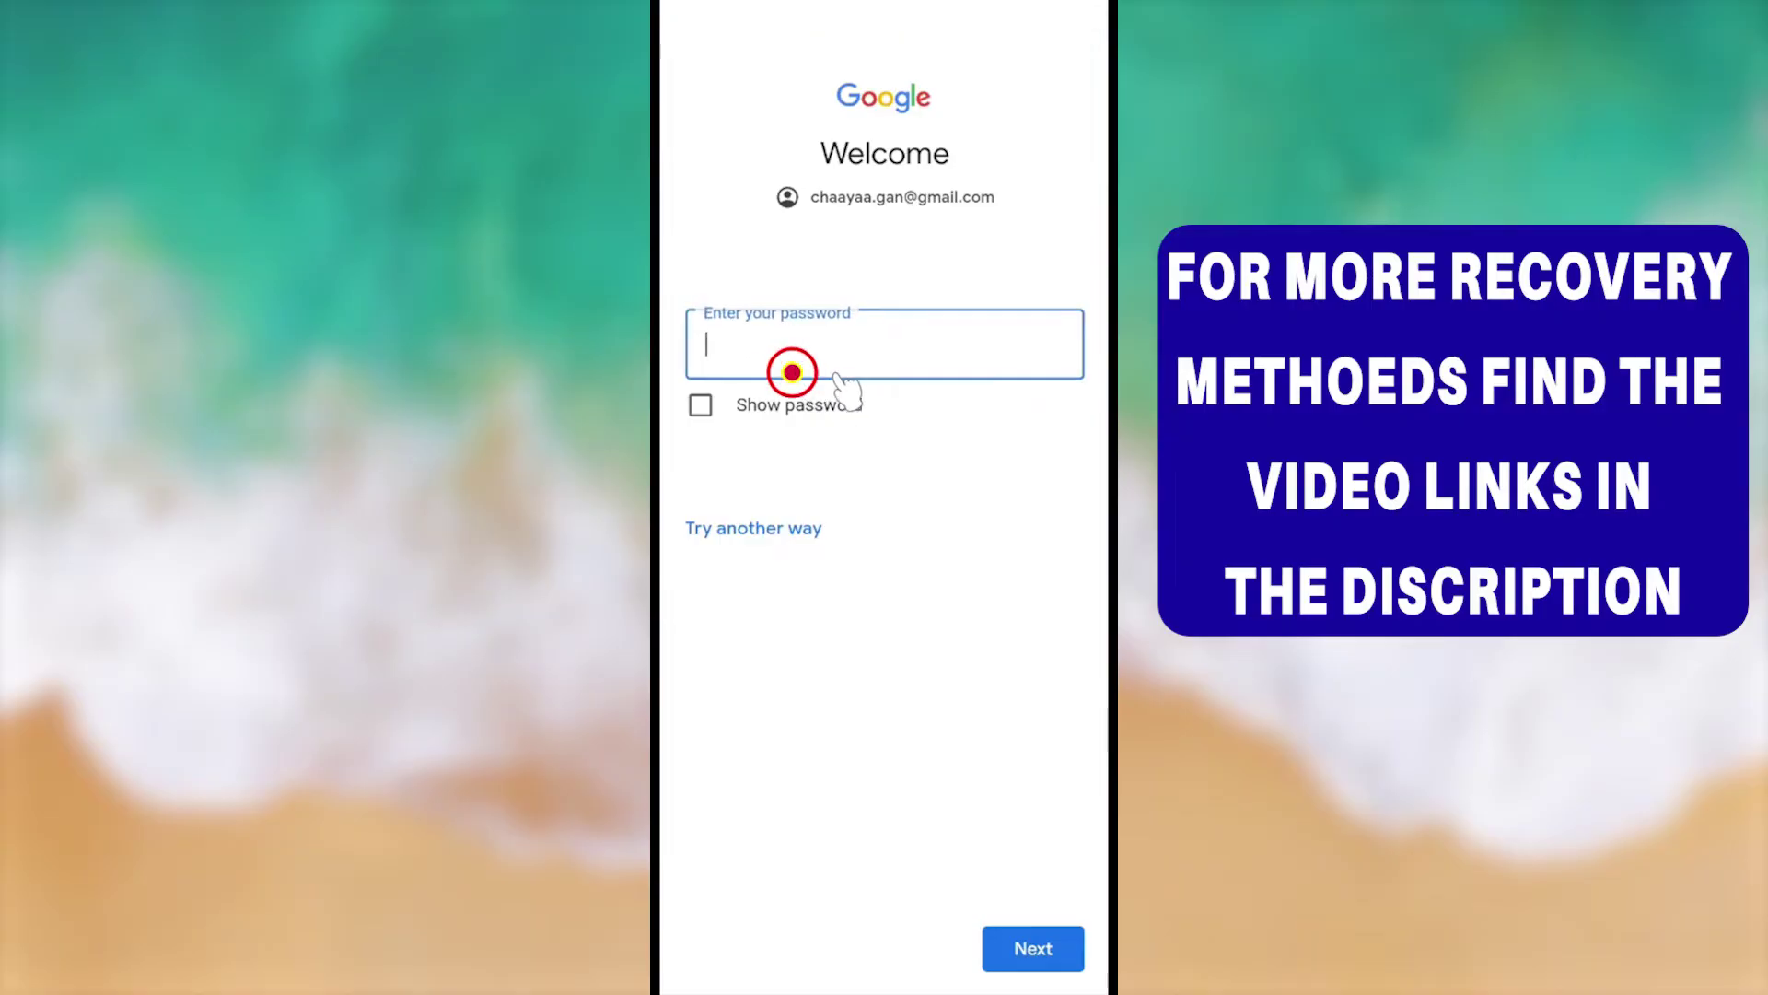
type("***")
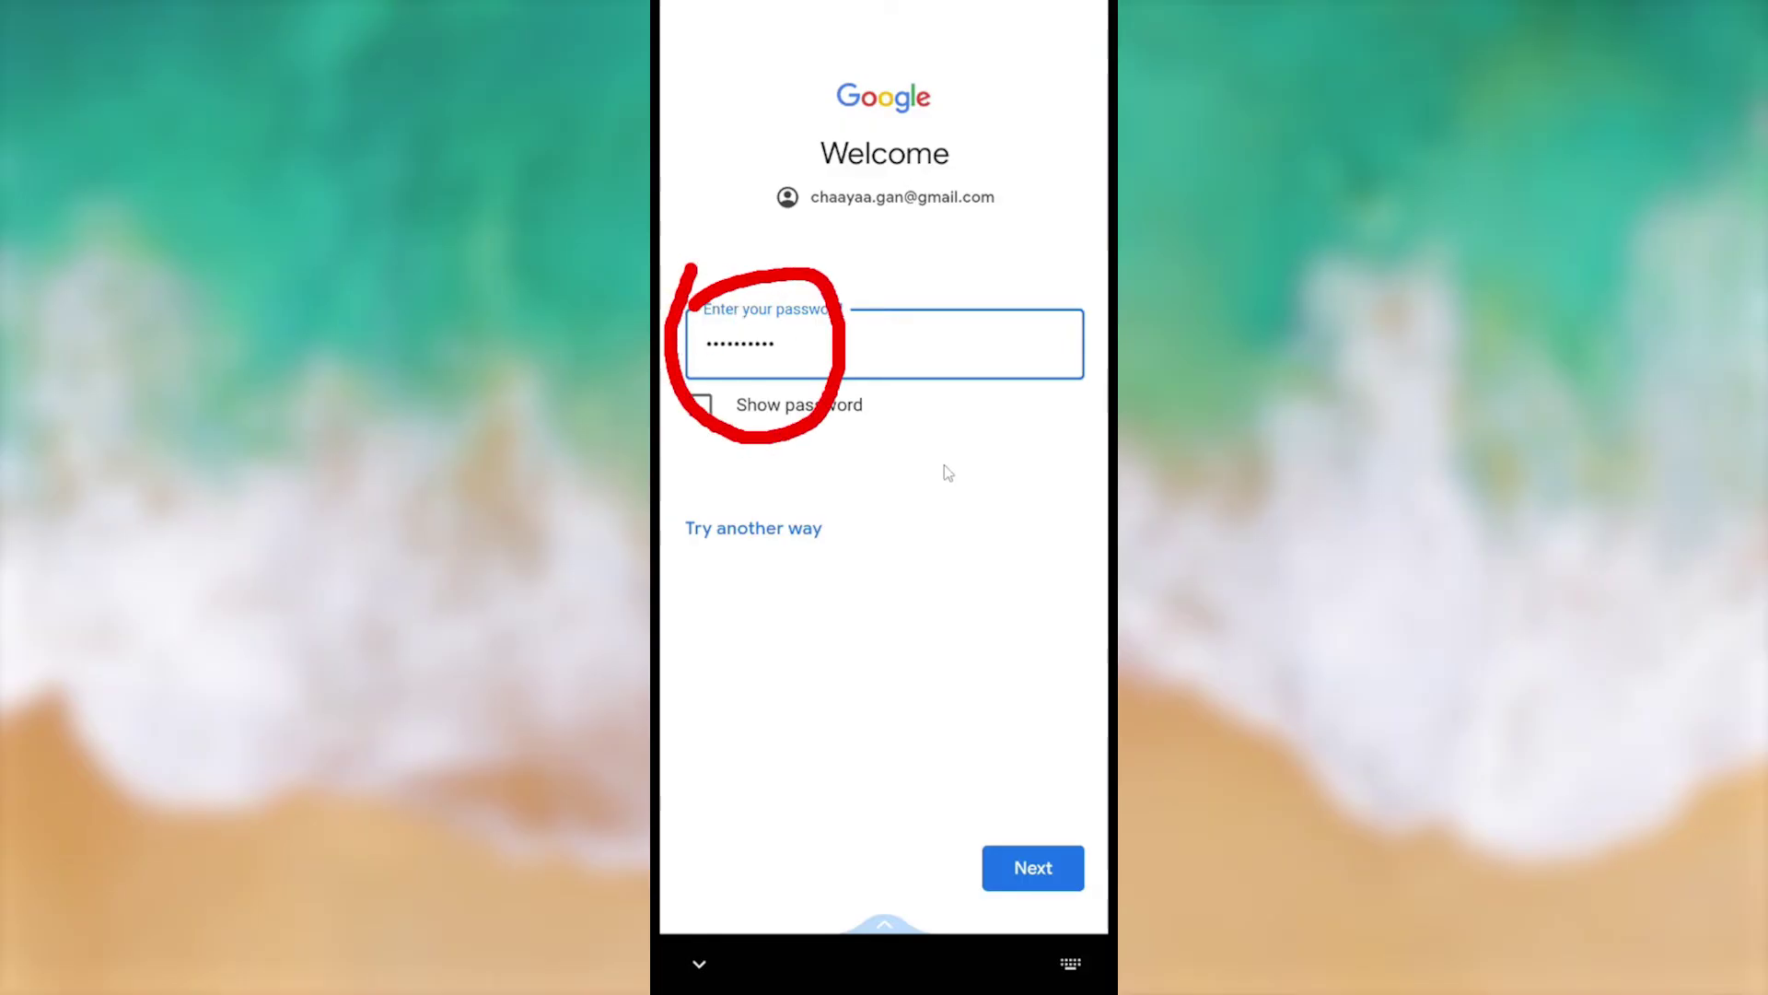
left_click(1025, 865)
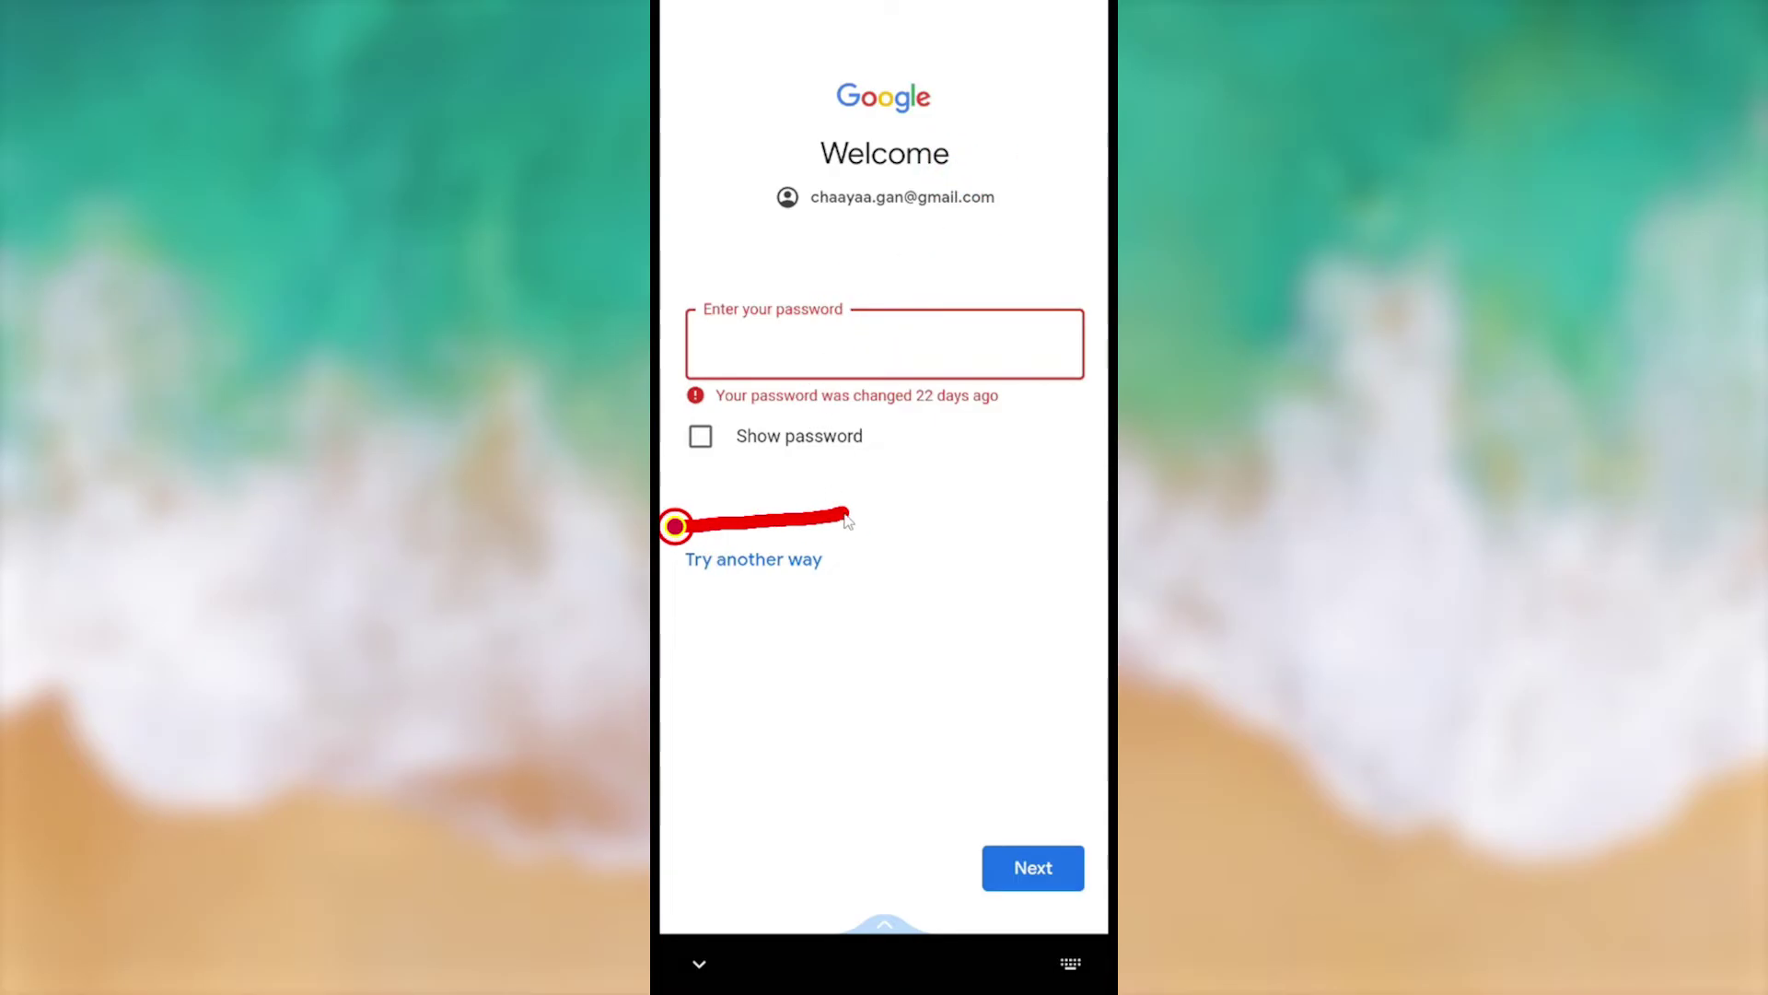
Step: Choose Try another way, then Get help, reaching the 'Do you have your phone?' recovery page
left_click(789, 558)
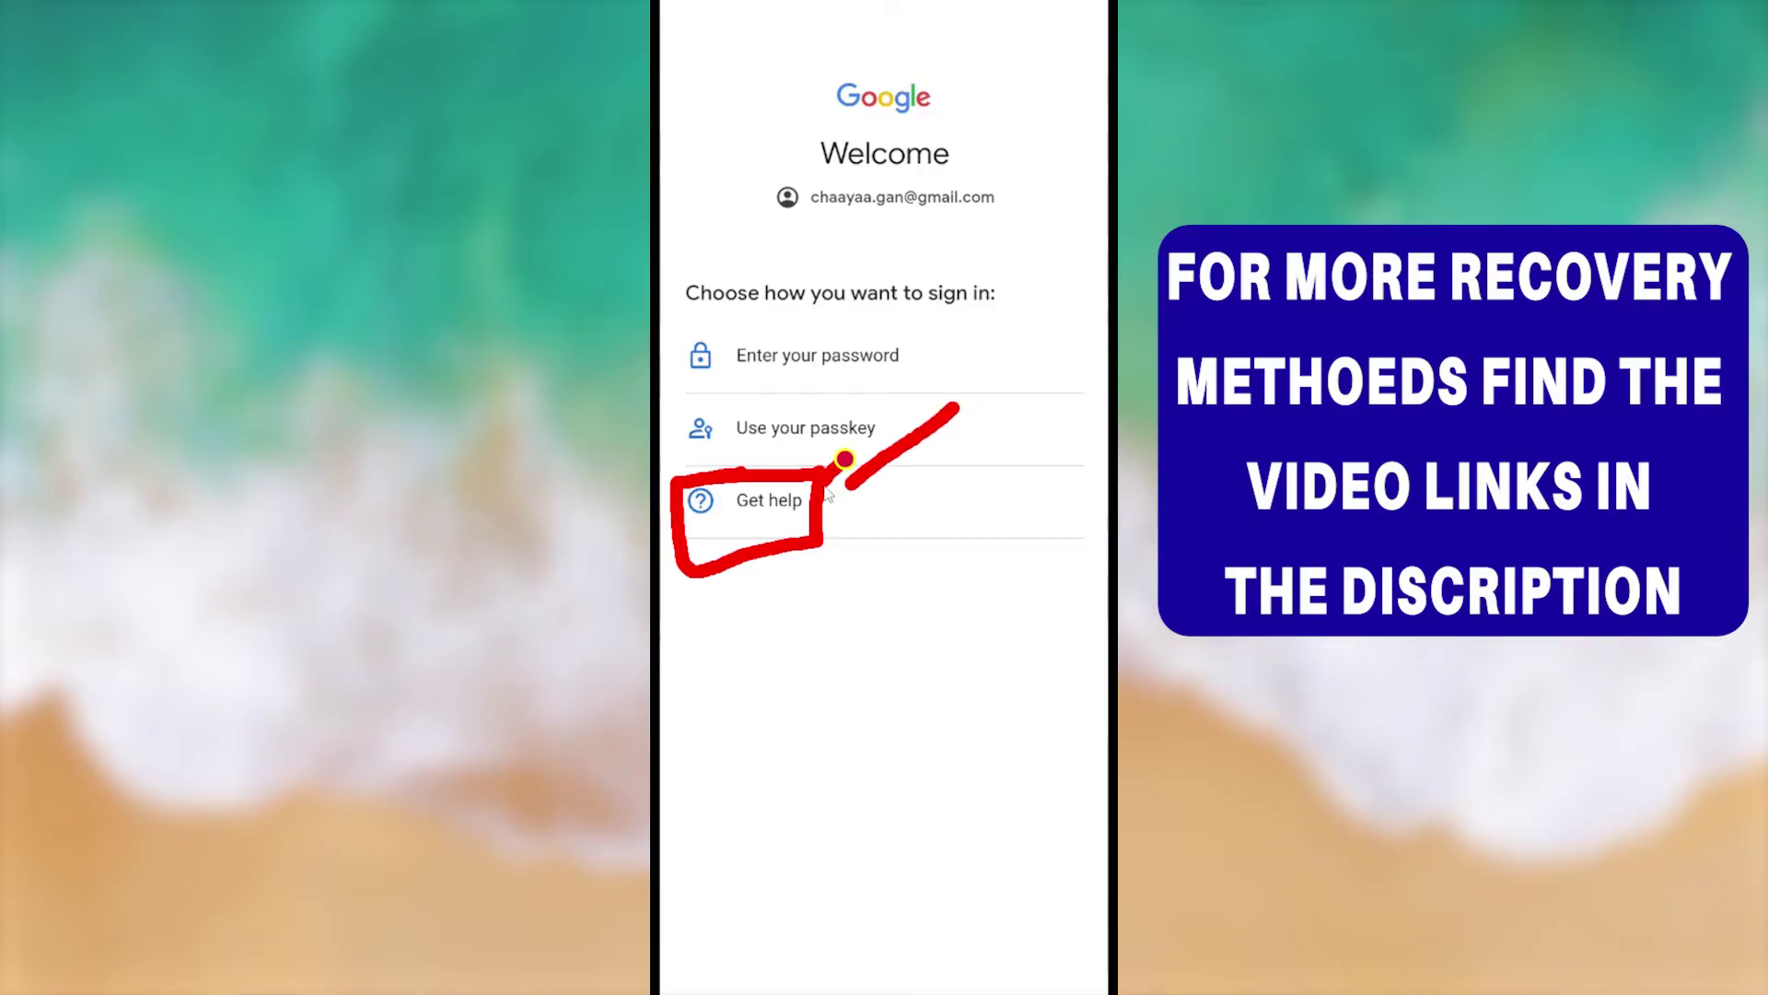
left_click(799, 503)
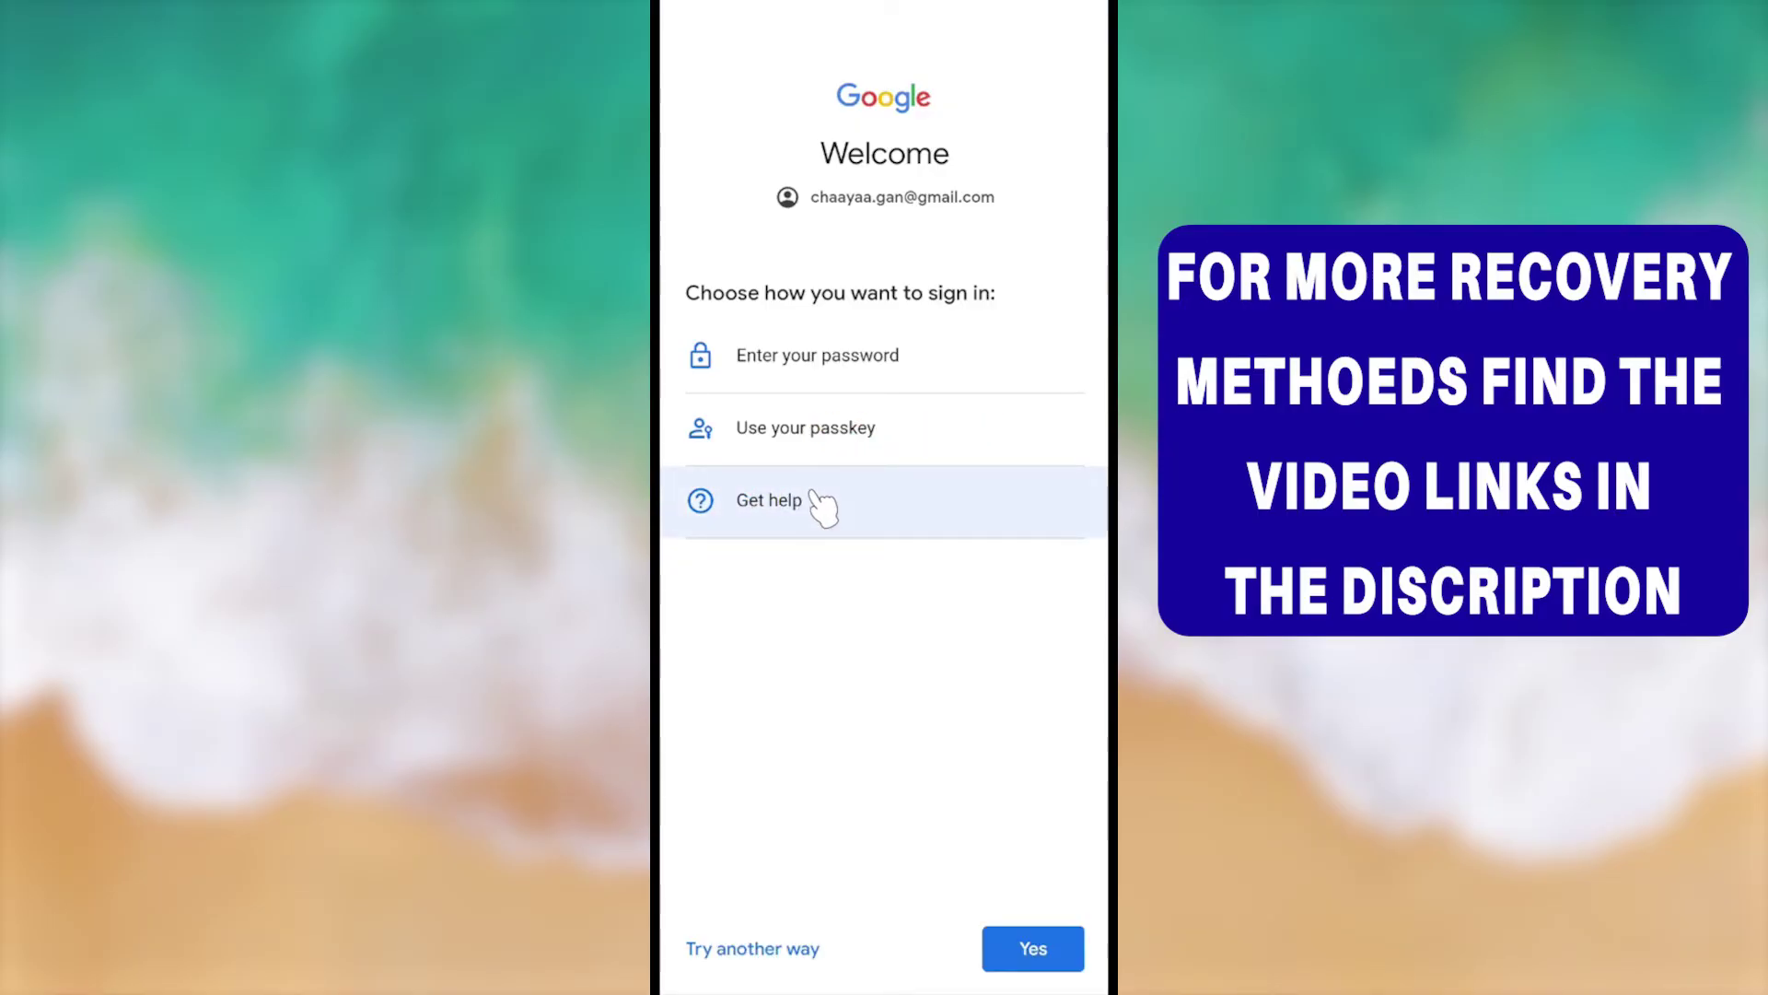
mouse_move(723, 744)
left_mouse_down()
mouse_move(1034, 610)
mouse_move(787, 341)
mouse_move(719, 721)
left_mouse_up()
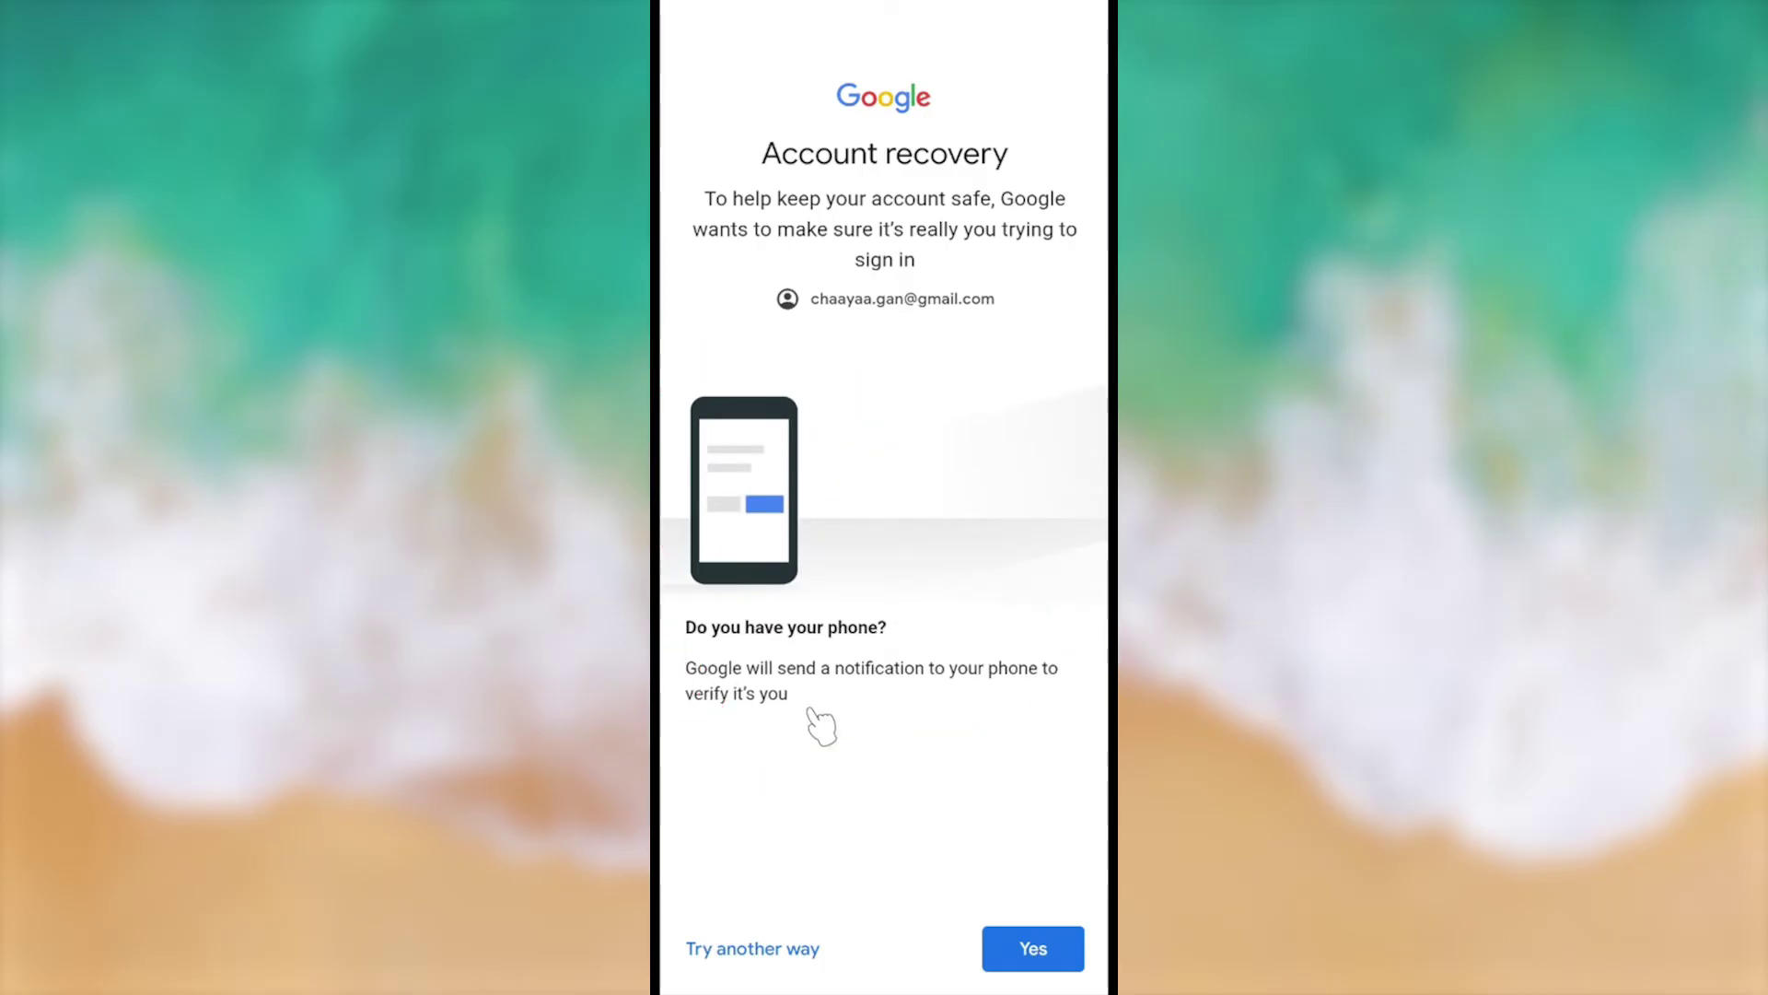
Step: Bypass the phone recovery options until a verification code is emailed to the recovery address
mouse_move(860, 545)
left_mouse_down()
mouse_move(782, 824)
mouse_move(743, 789)
left_mouse_up()
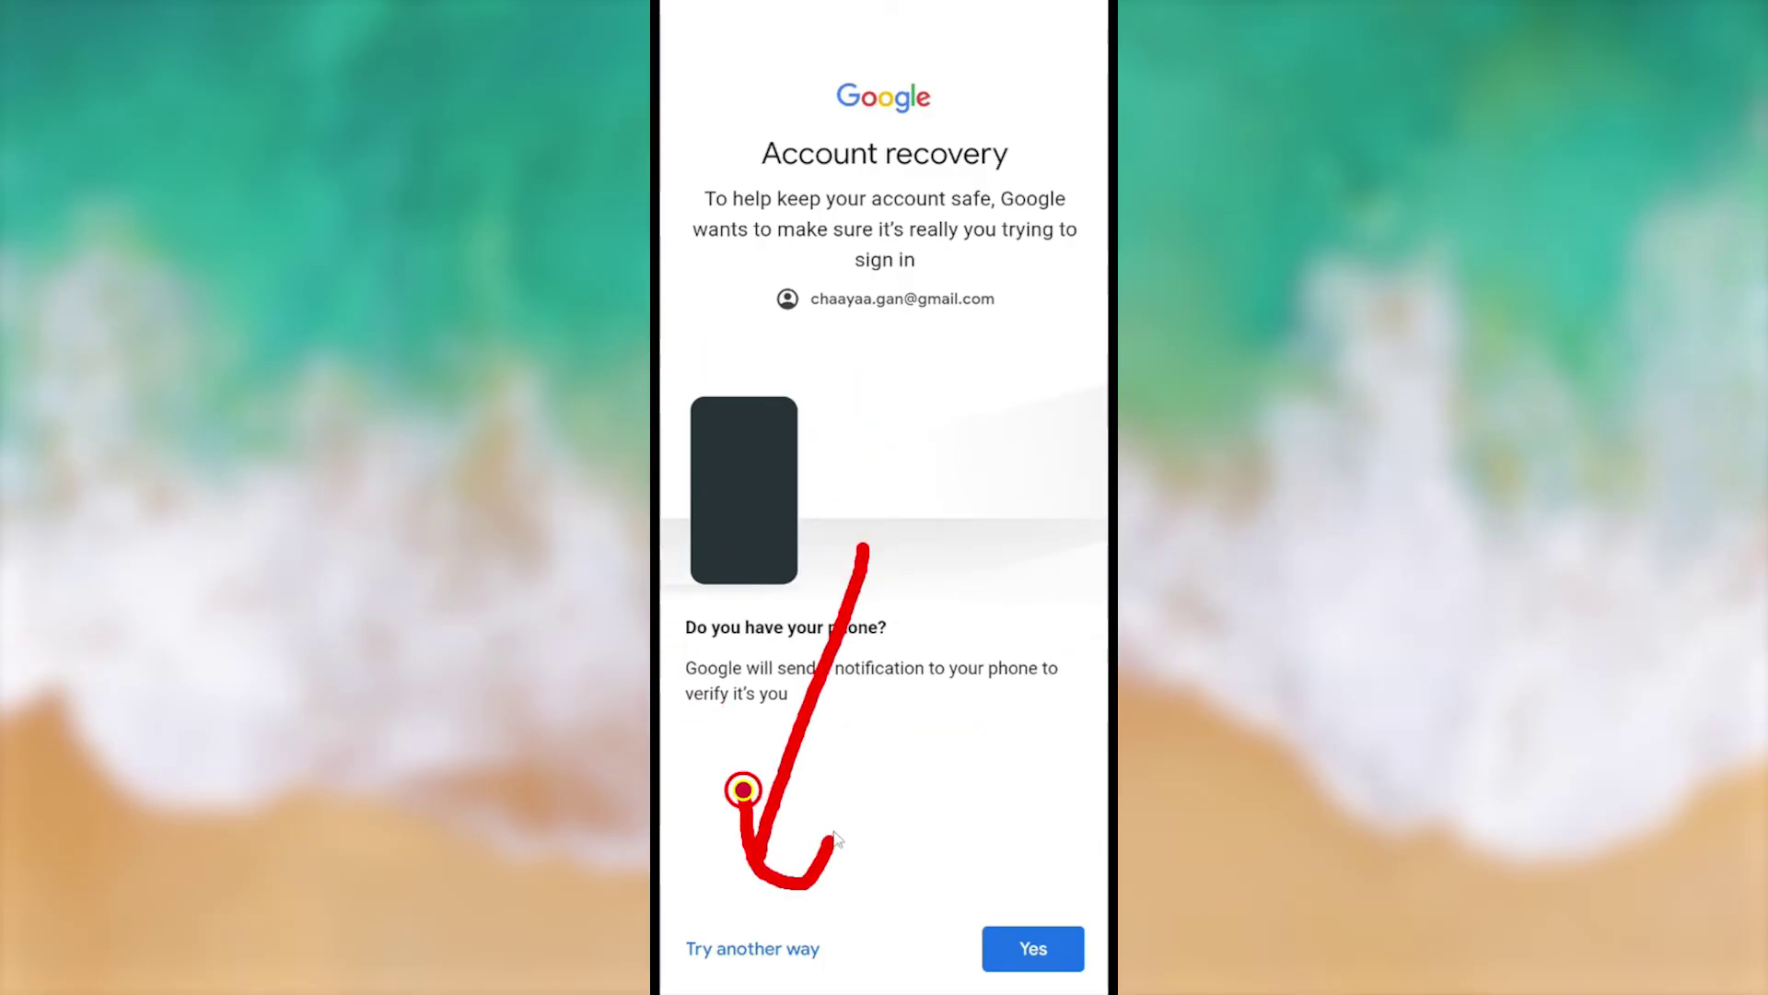
left_click(767, 949)
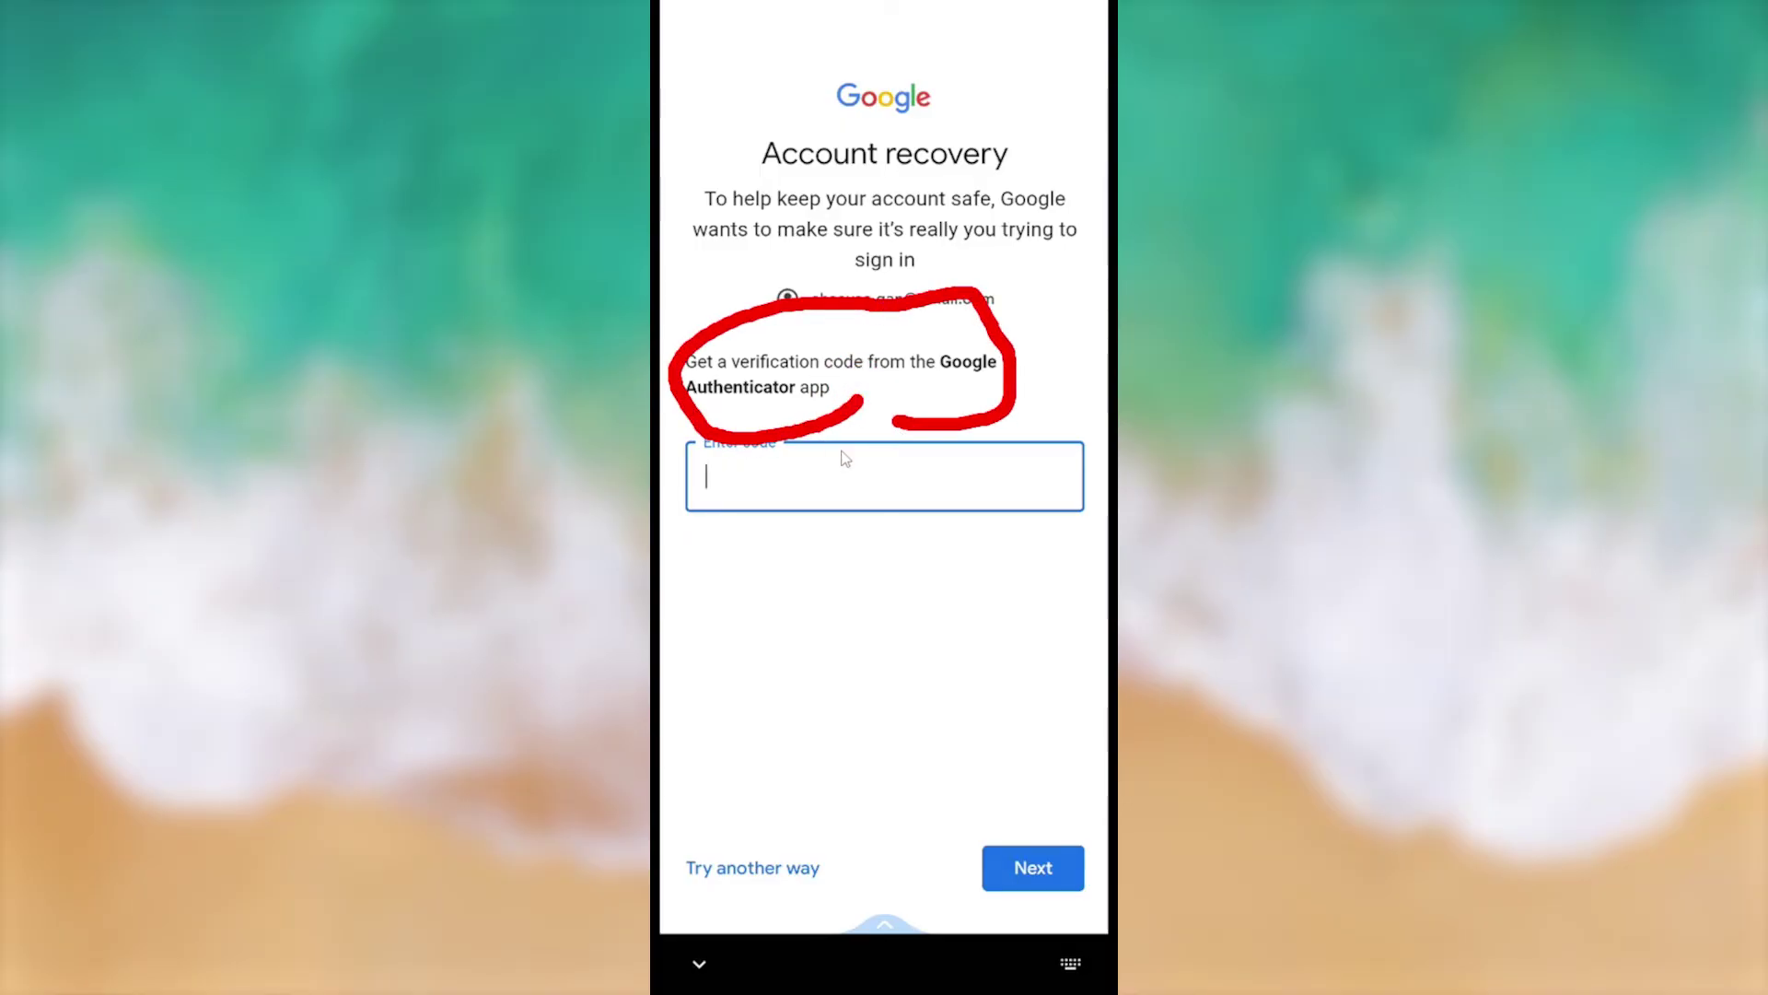
left_click(797, 870)
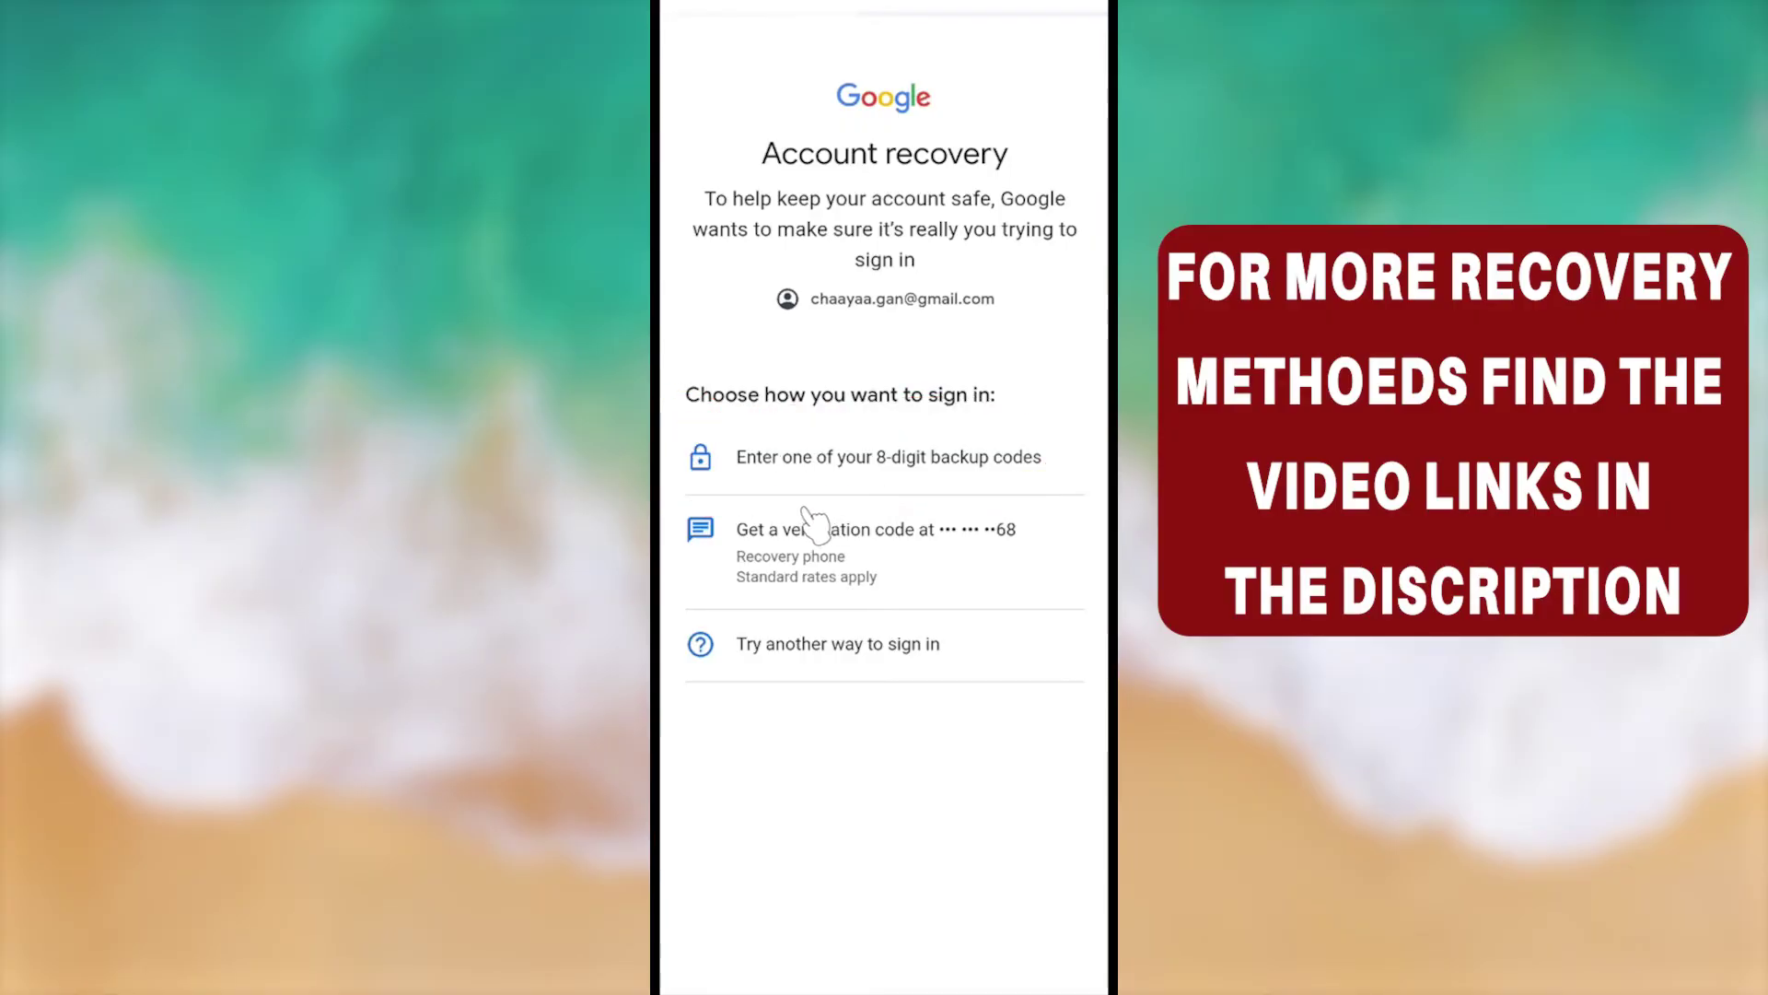
mouse_move(732, 493)
left_mouse_down()
mouse_move(1048, 488)
mouse_move(840, 608)
mouse_move(677, 613)
mouse_move(705, 505)
left_mouse_up()
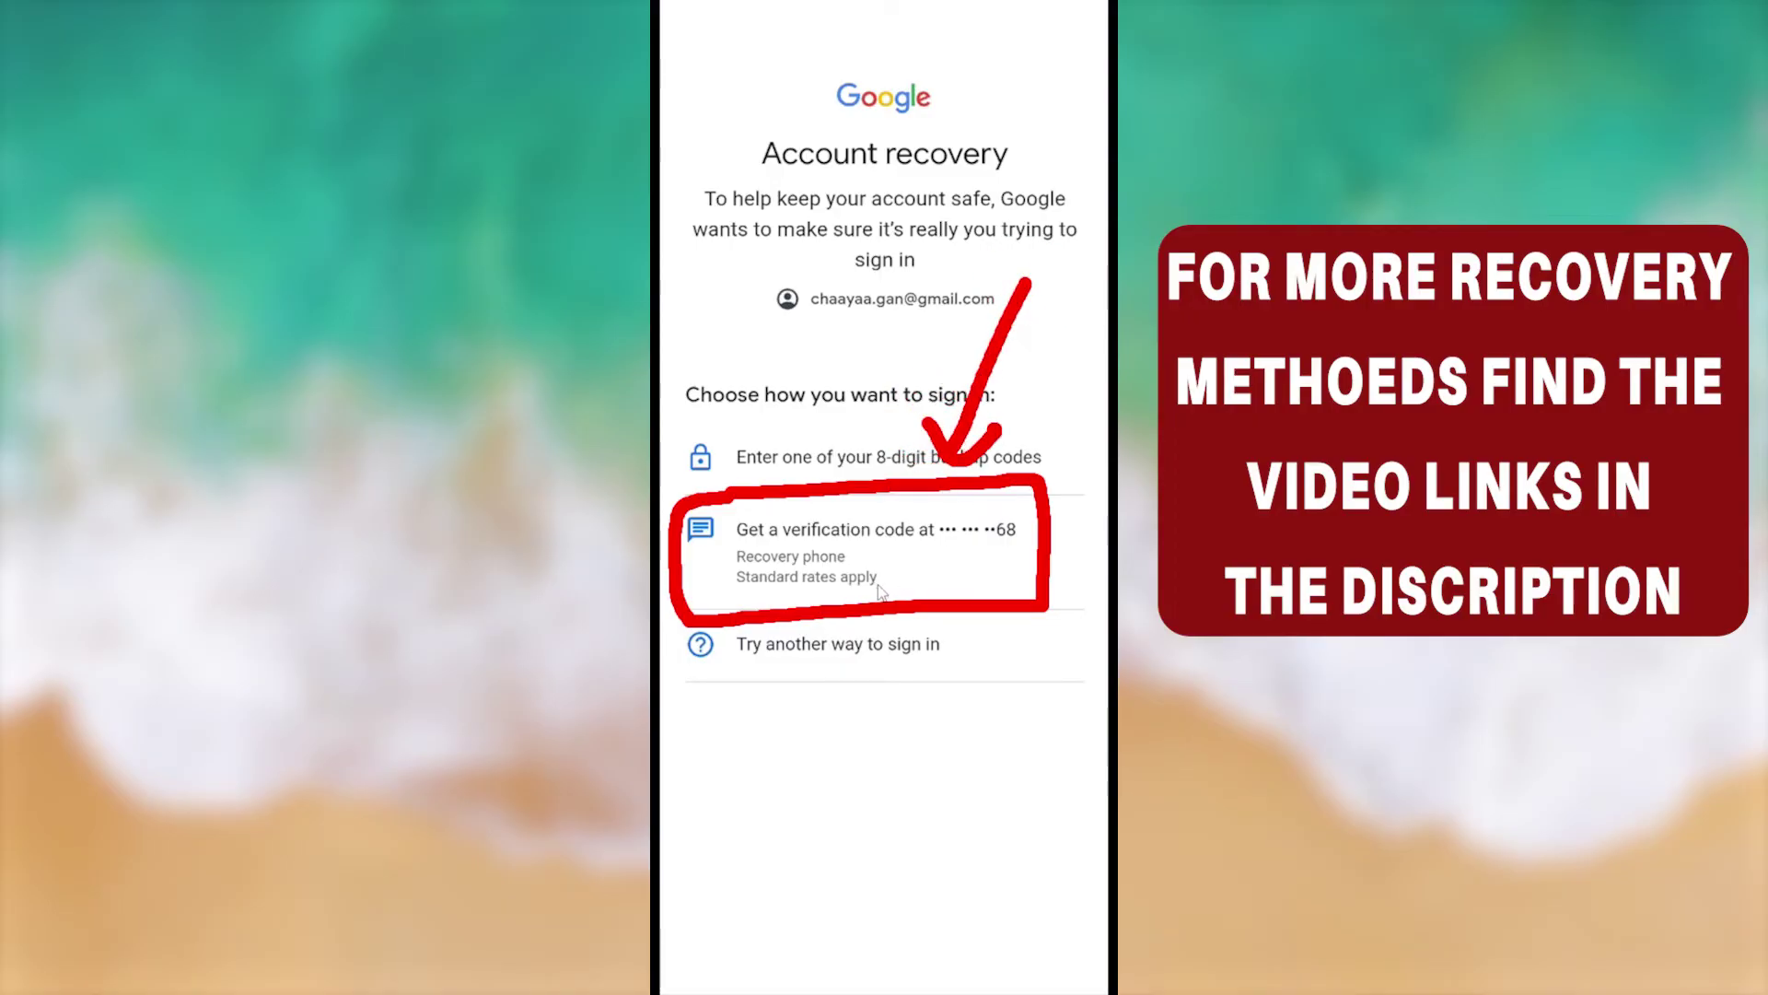
left_click(884, 541)
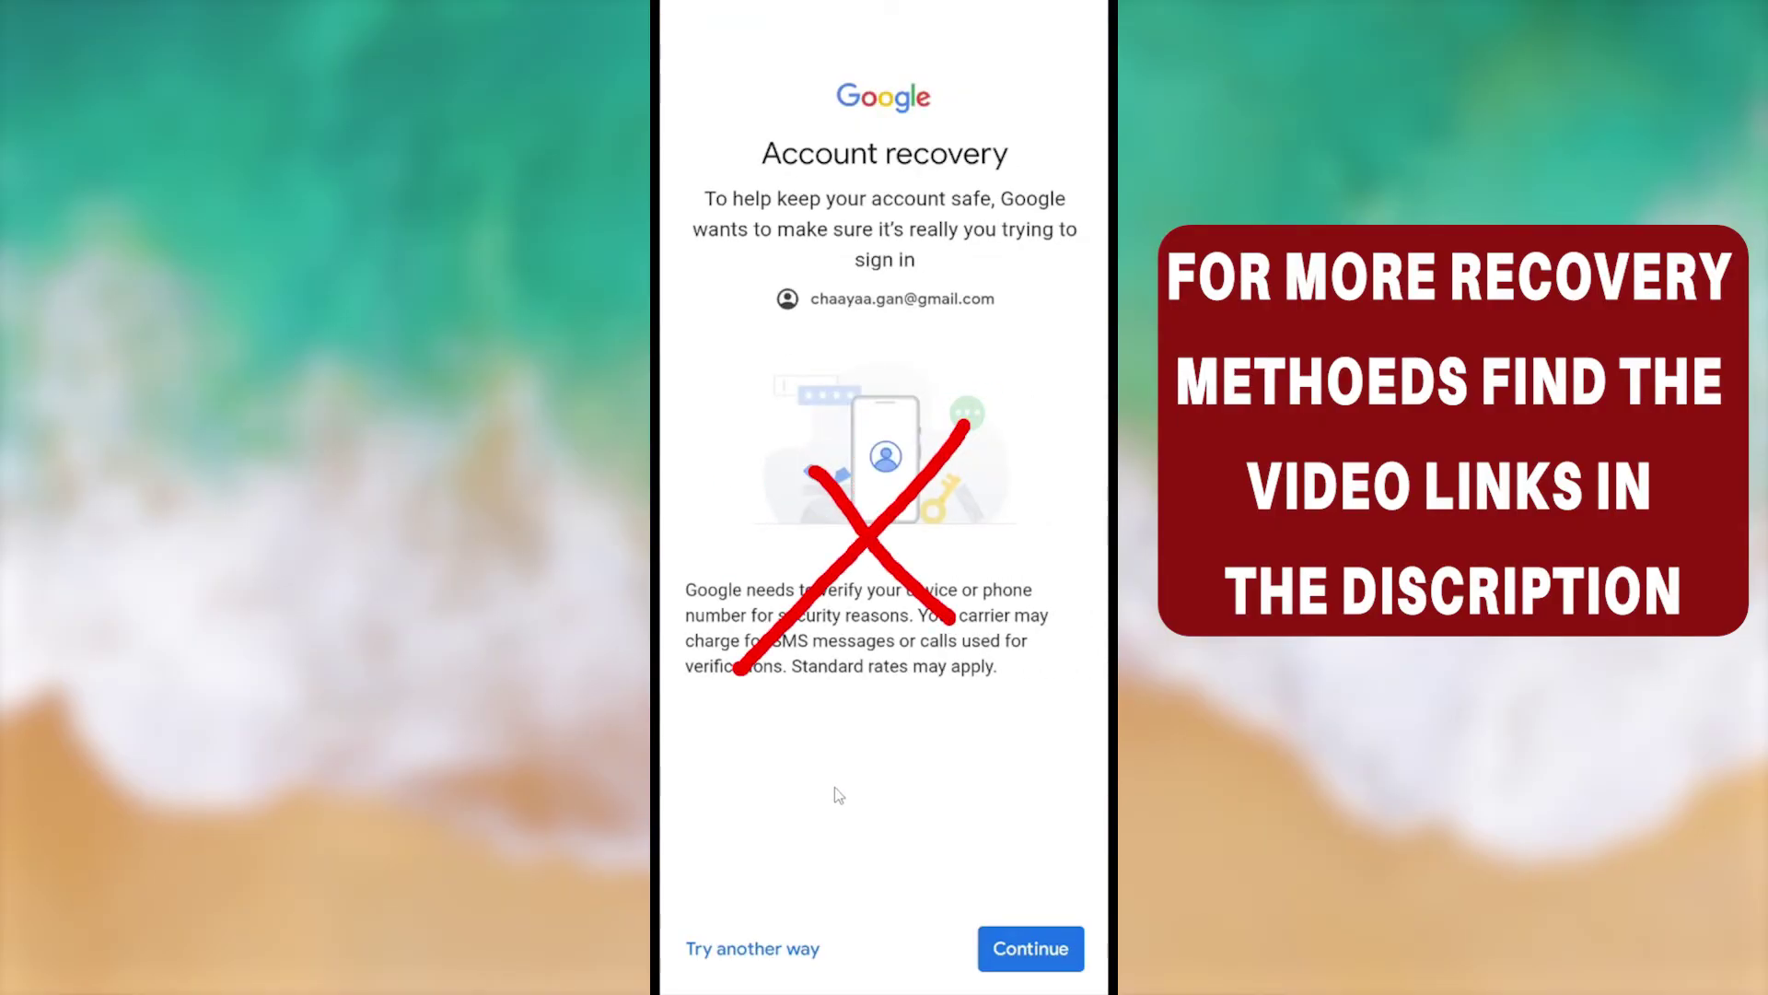
left_click(778, 947)
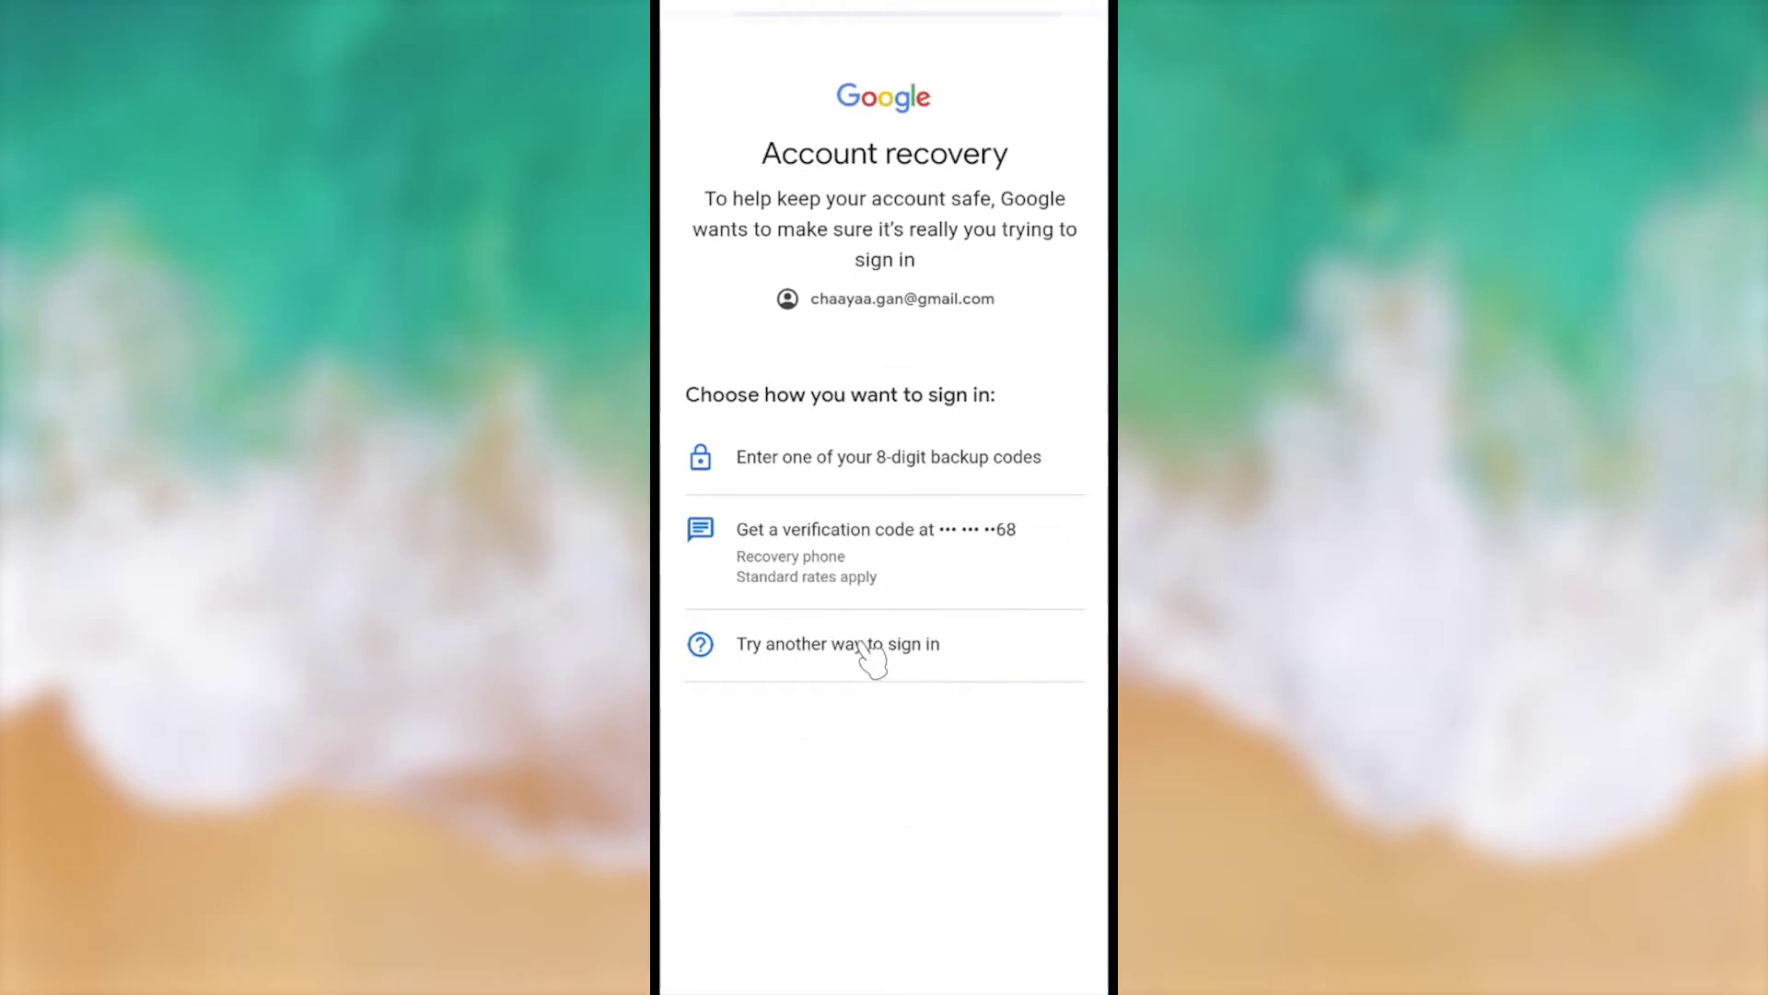
left_click(863, 645)
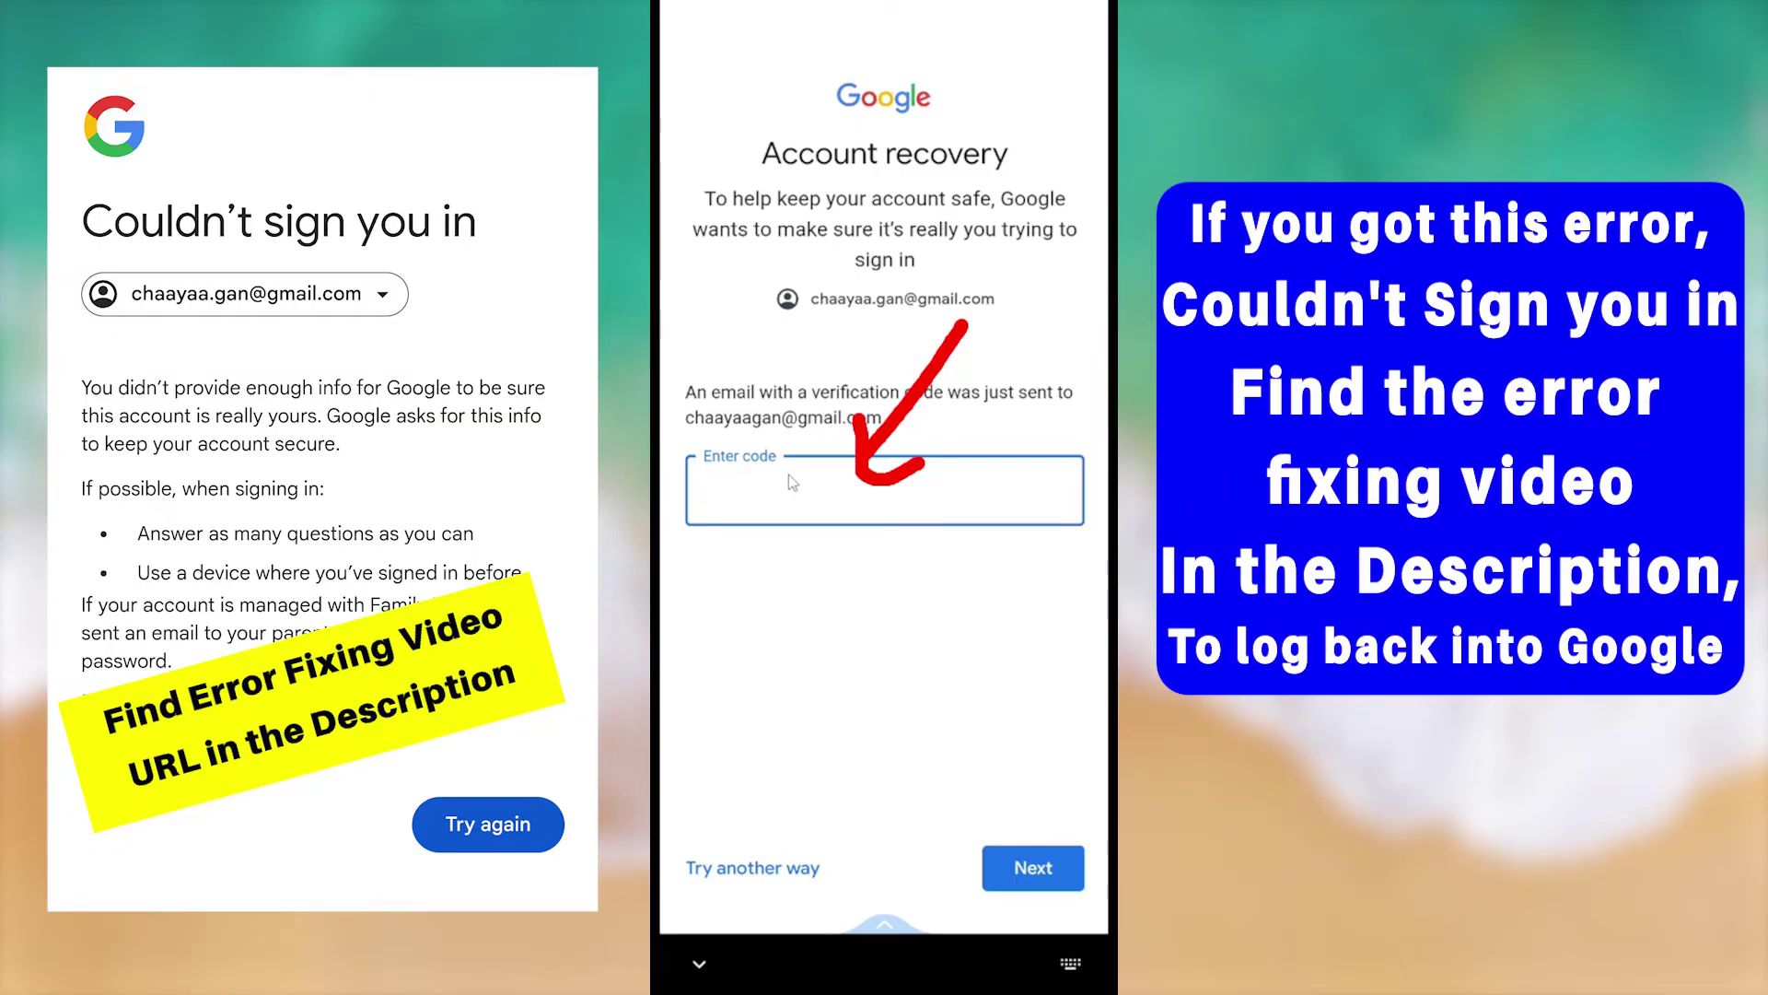
Step: Skip the emailed code and passkey checks, then choose Update password on Welcome back
mouse_move(895, 422)
left_mouse_down()
mouse_move(718, 502)
mouse_move(669, 392)
mouse_move(843, 315)
mouse_move(1092, 346)
left_mouse_up()
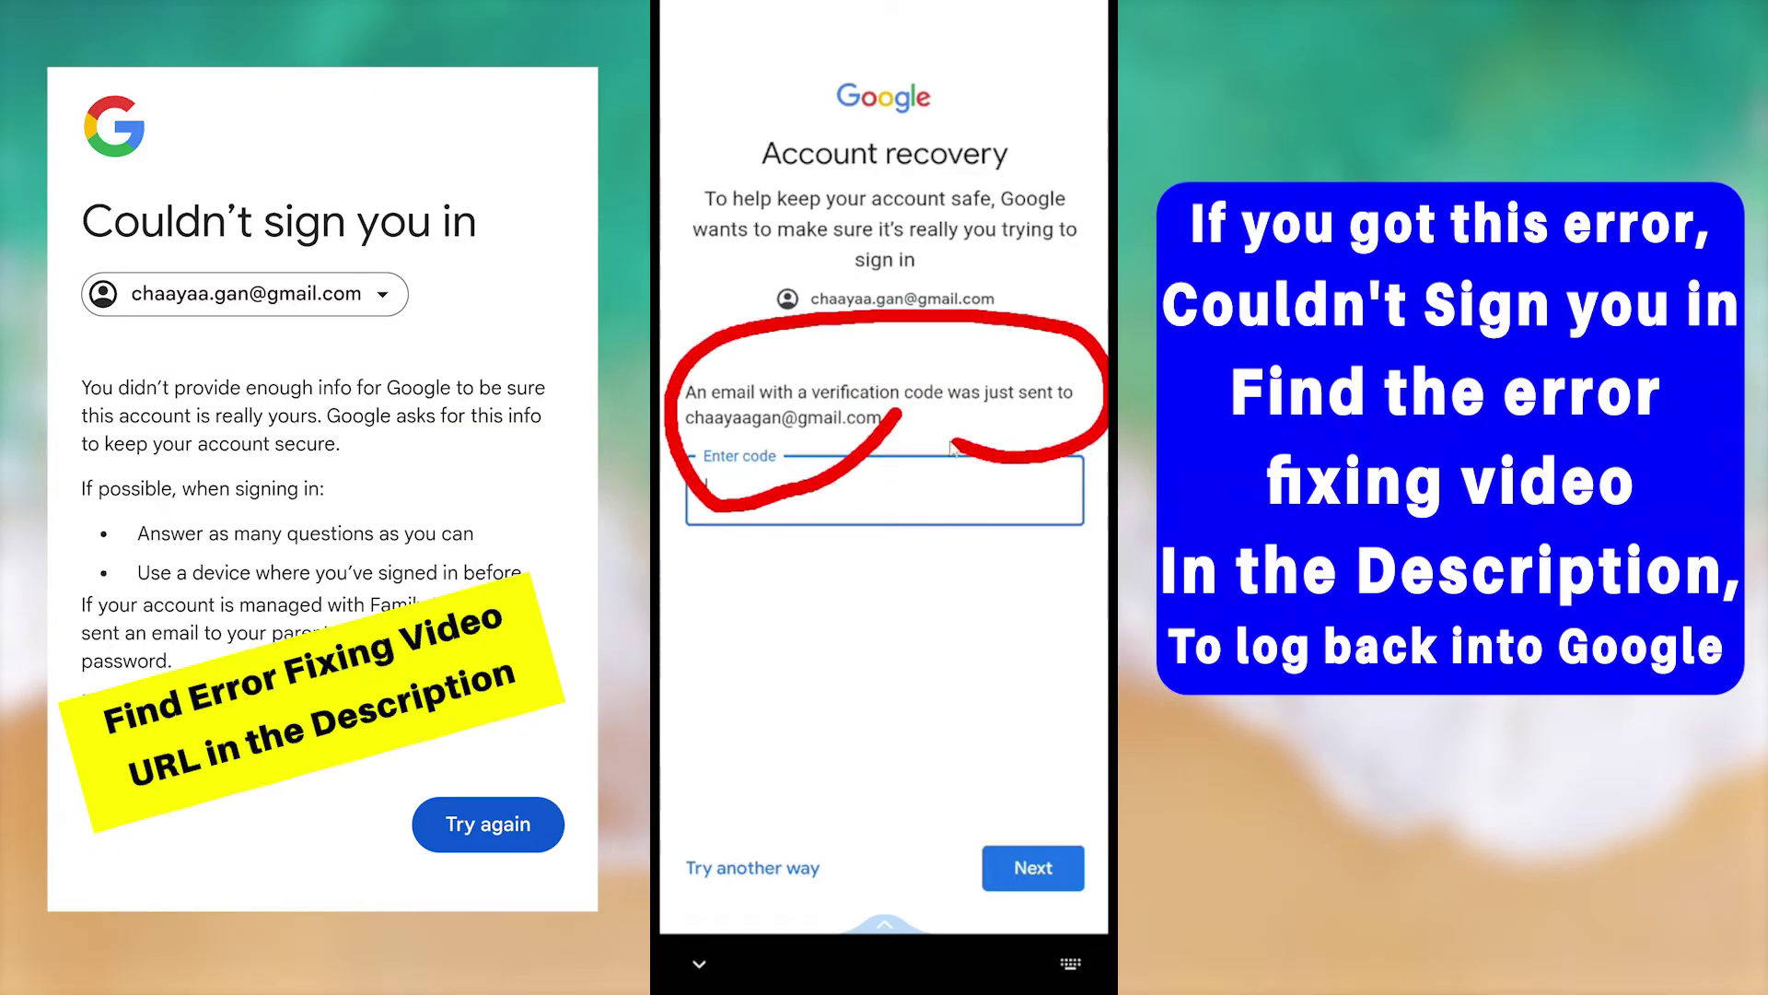
mouse_move(960, 334)
left_mouse_down()
mouse_move(915, 415)
mouse_move(852, 465)
mouse_move(815, 444)
left_mouse_up()
left_click(773, 870)
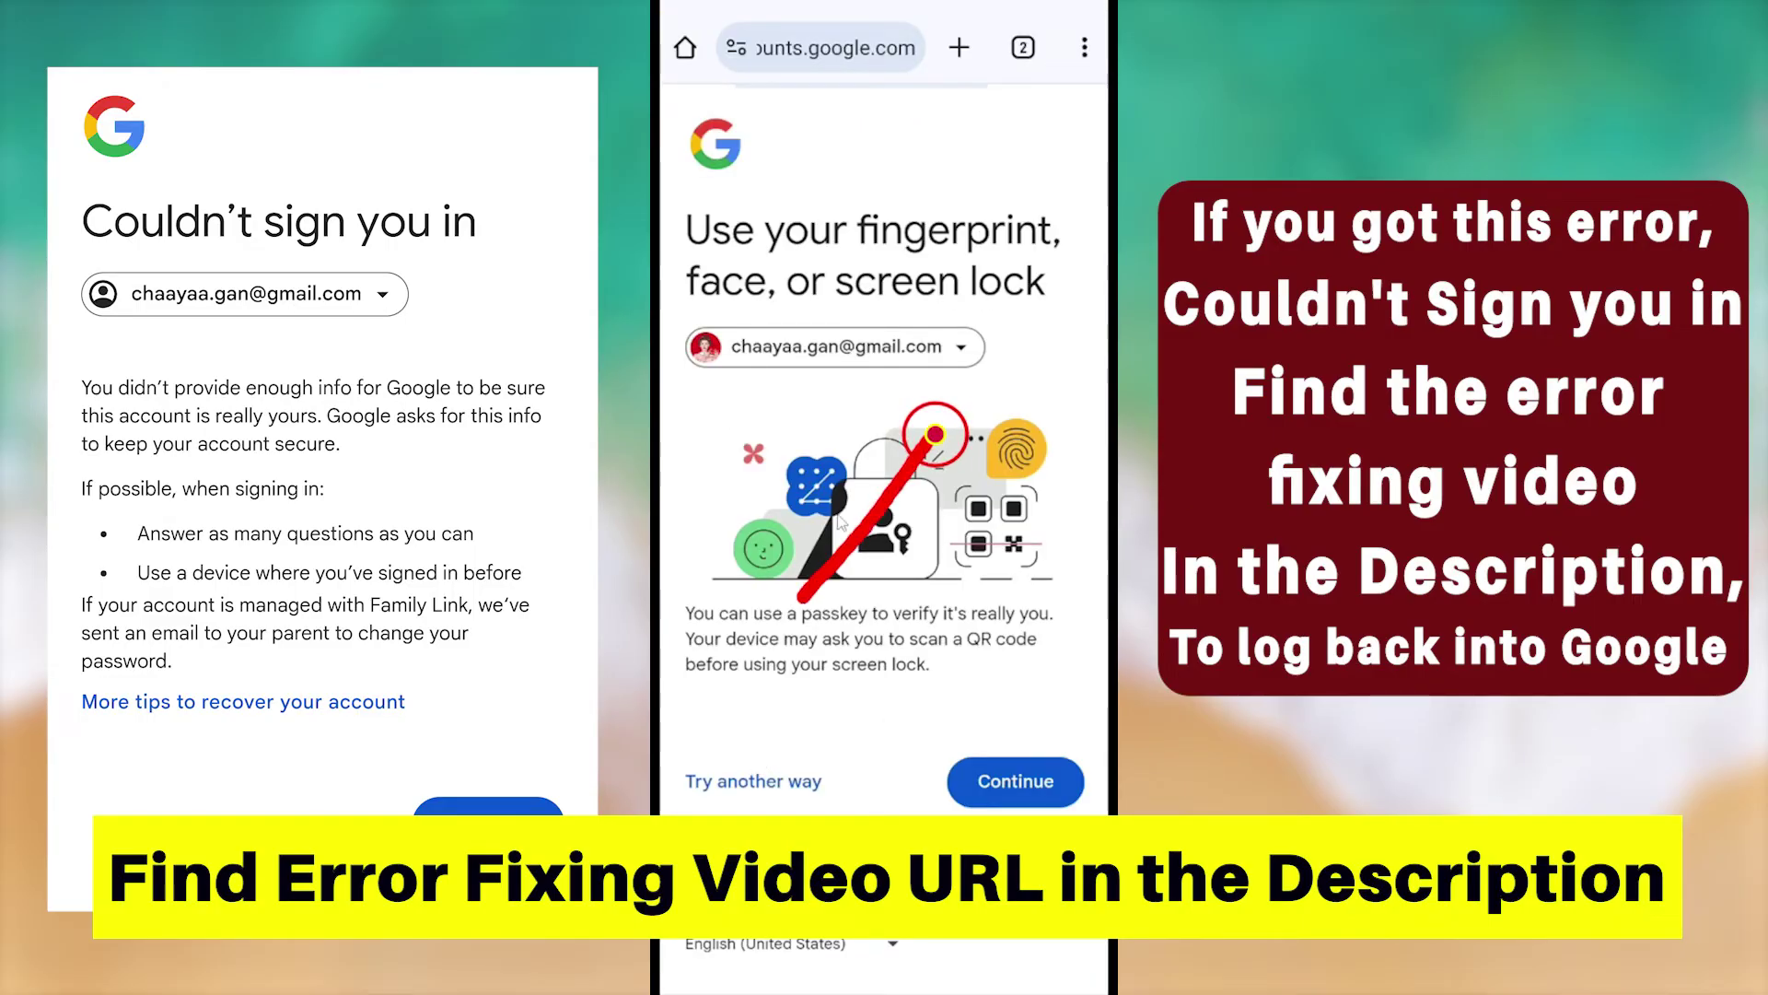
left_click(751, 783)
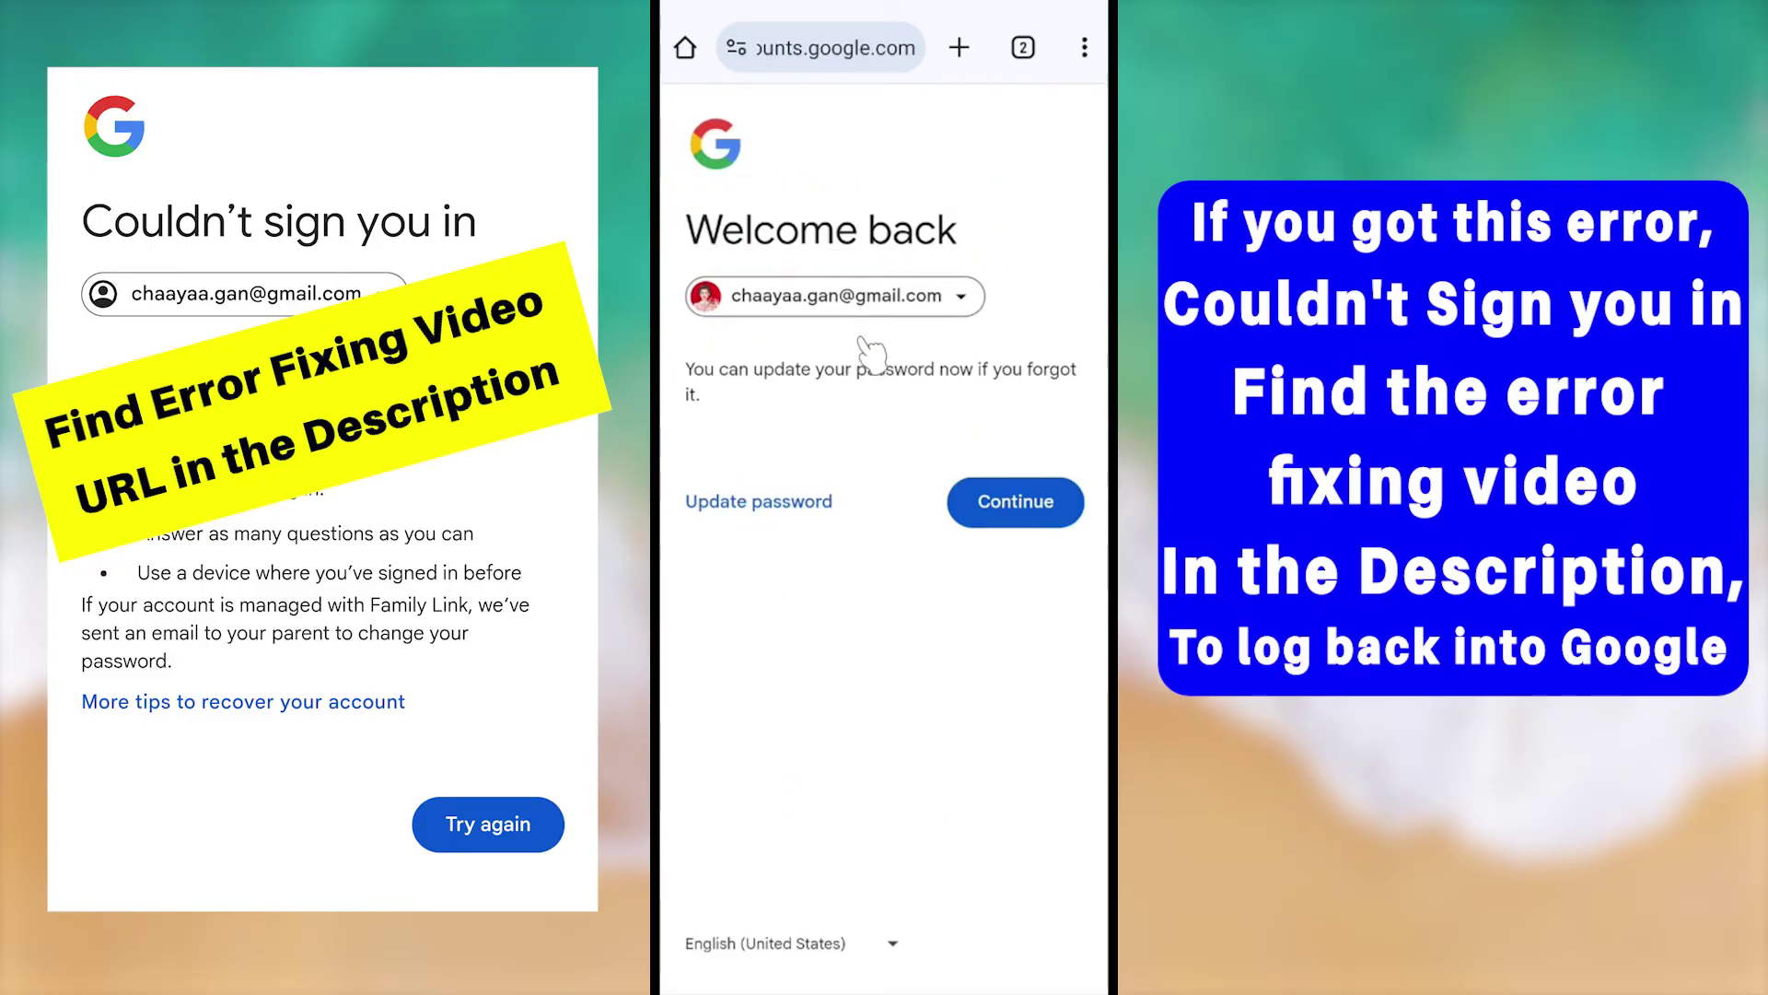
left_click(805, 502)
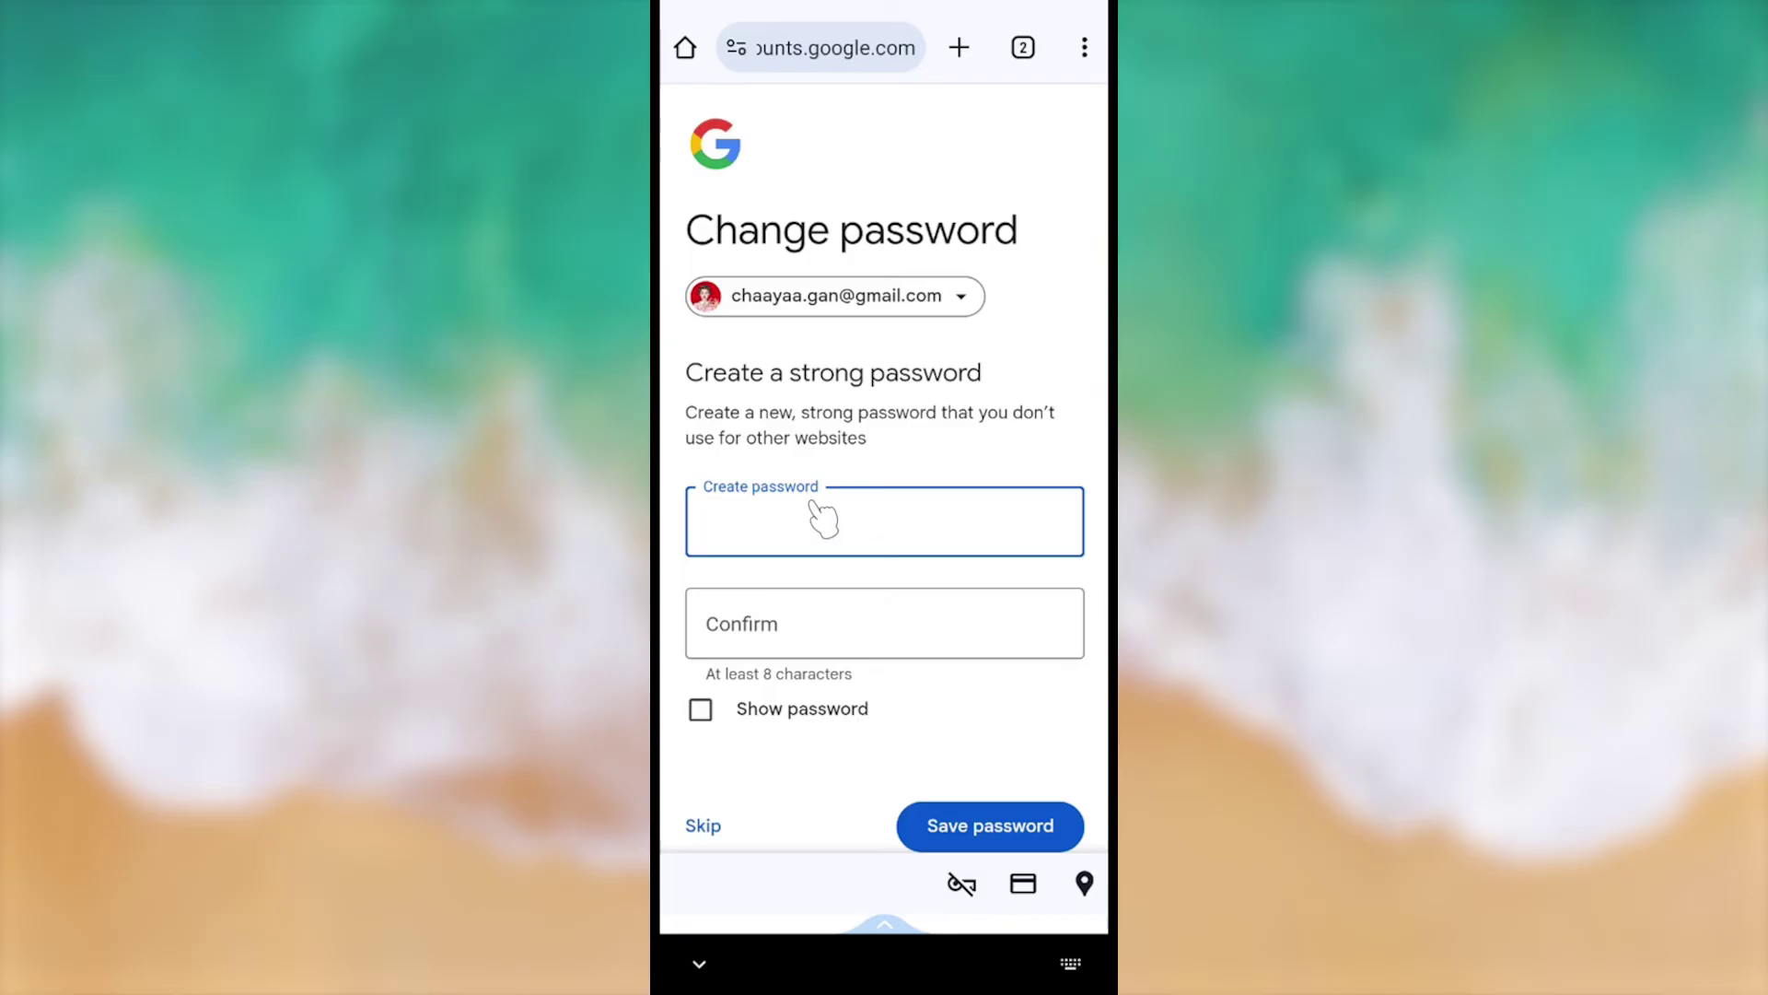
Step: Save the new password, continue through Security Checkup, and leave Chrome for home
left_click(997, 831)
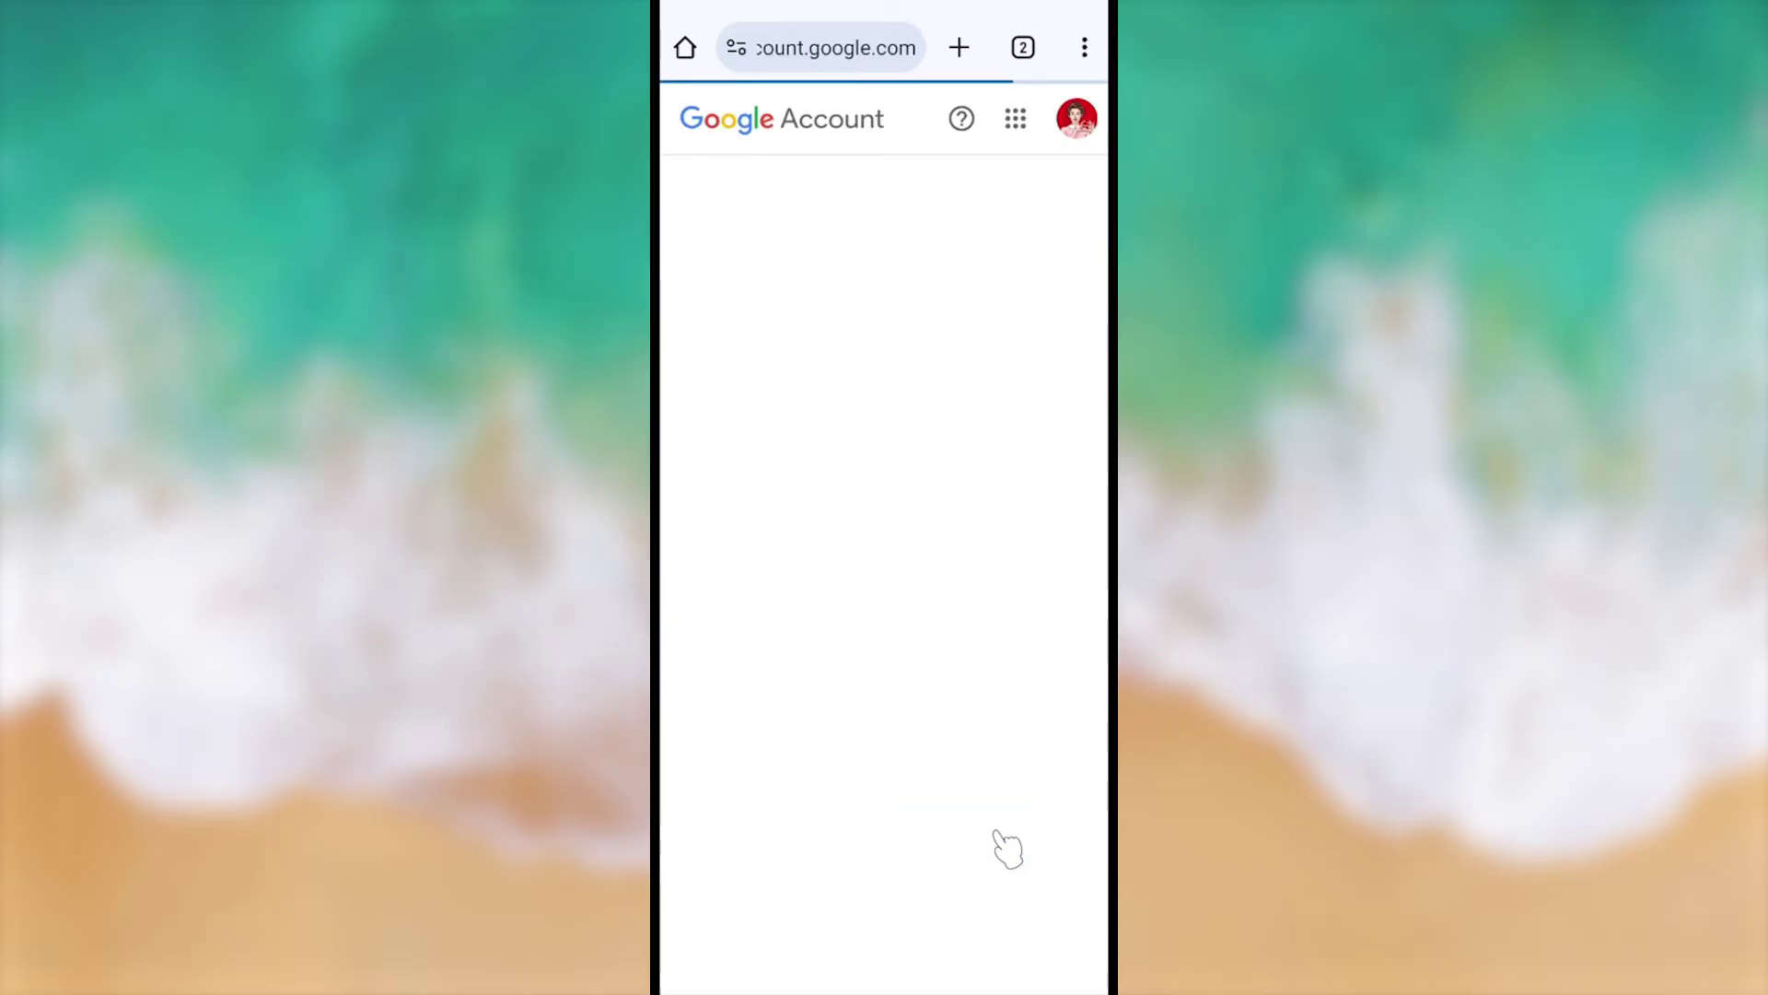
mouse_move(751, 230)
left_mouse_down()
mouse_move(940, 187)
mouse_move(1036, 424)
mouse_move(722, 396)
mouse_move(763, 241)
left_mouse_up()
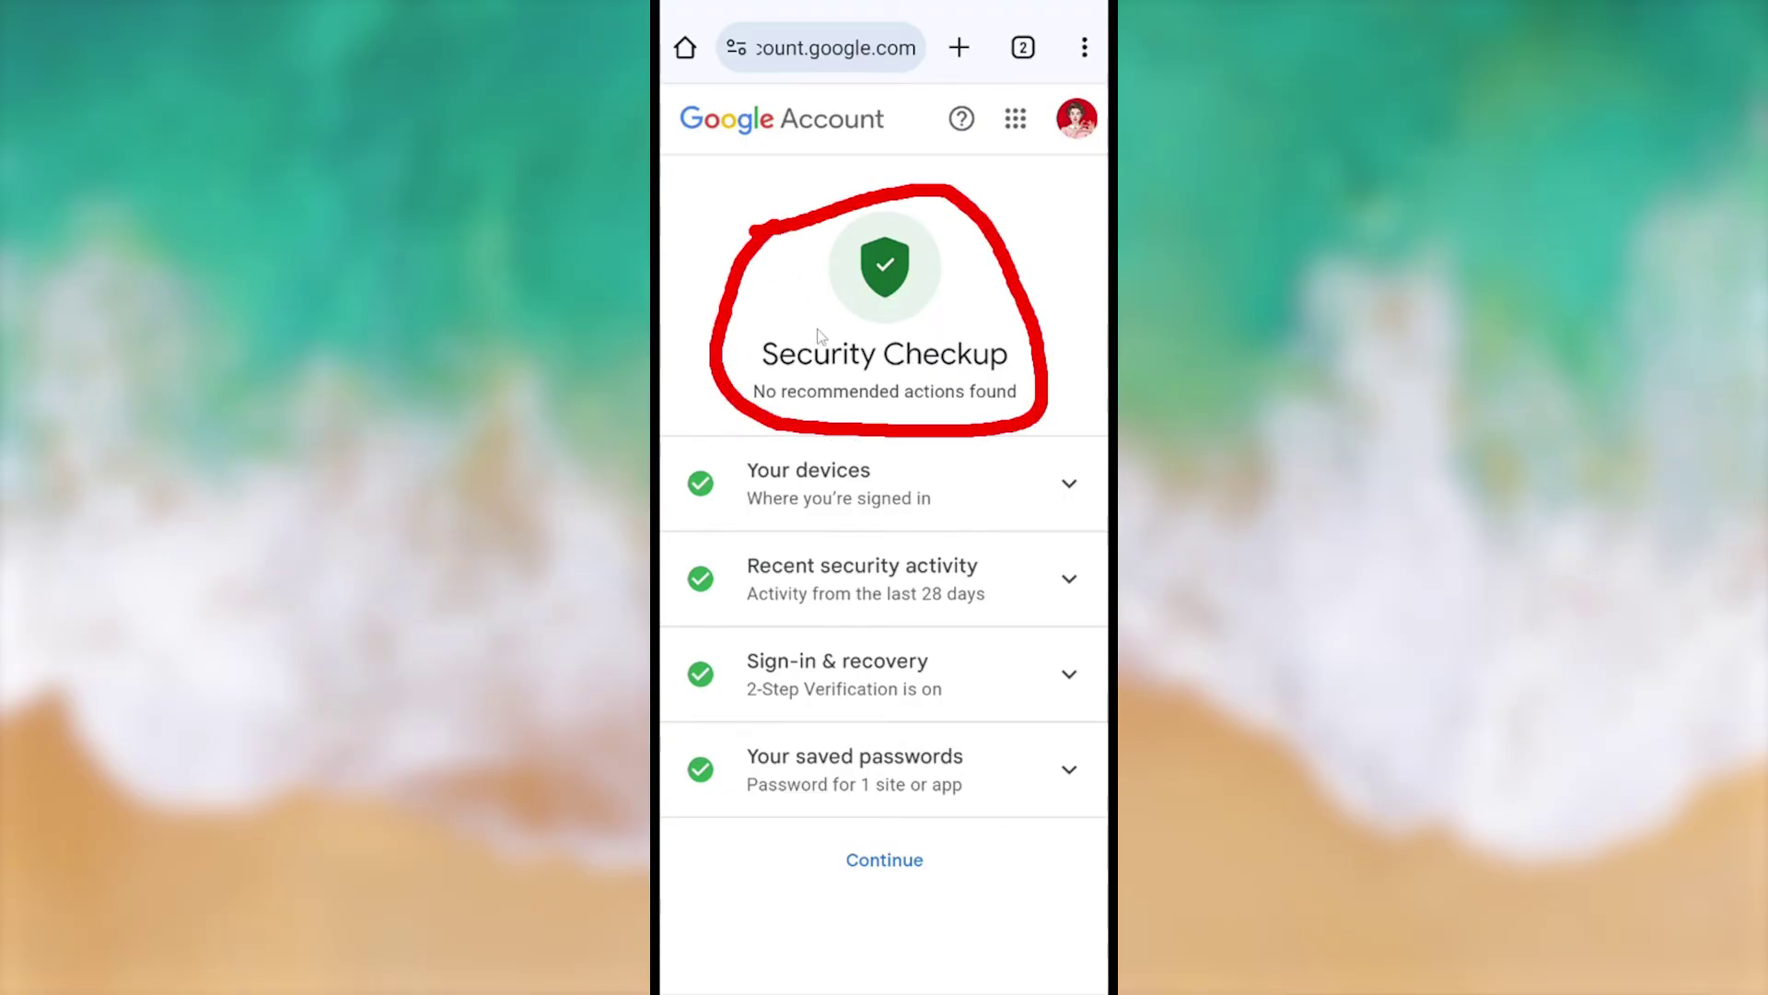
left_click(886, 859)
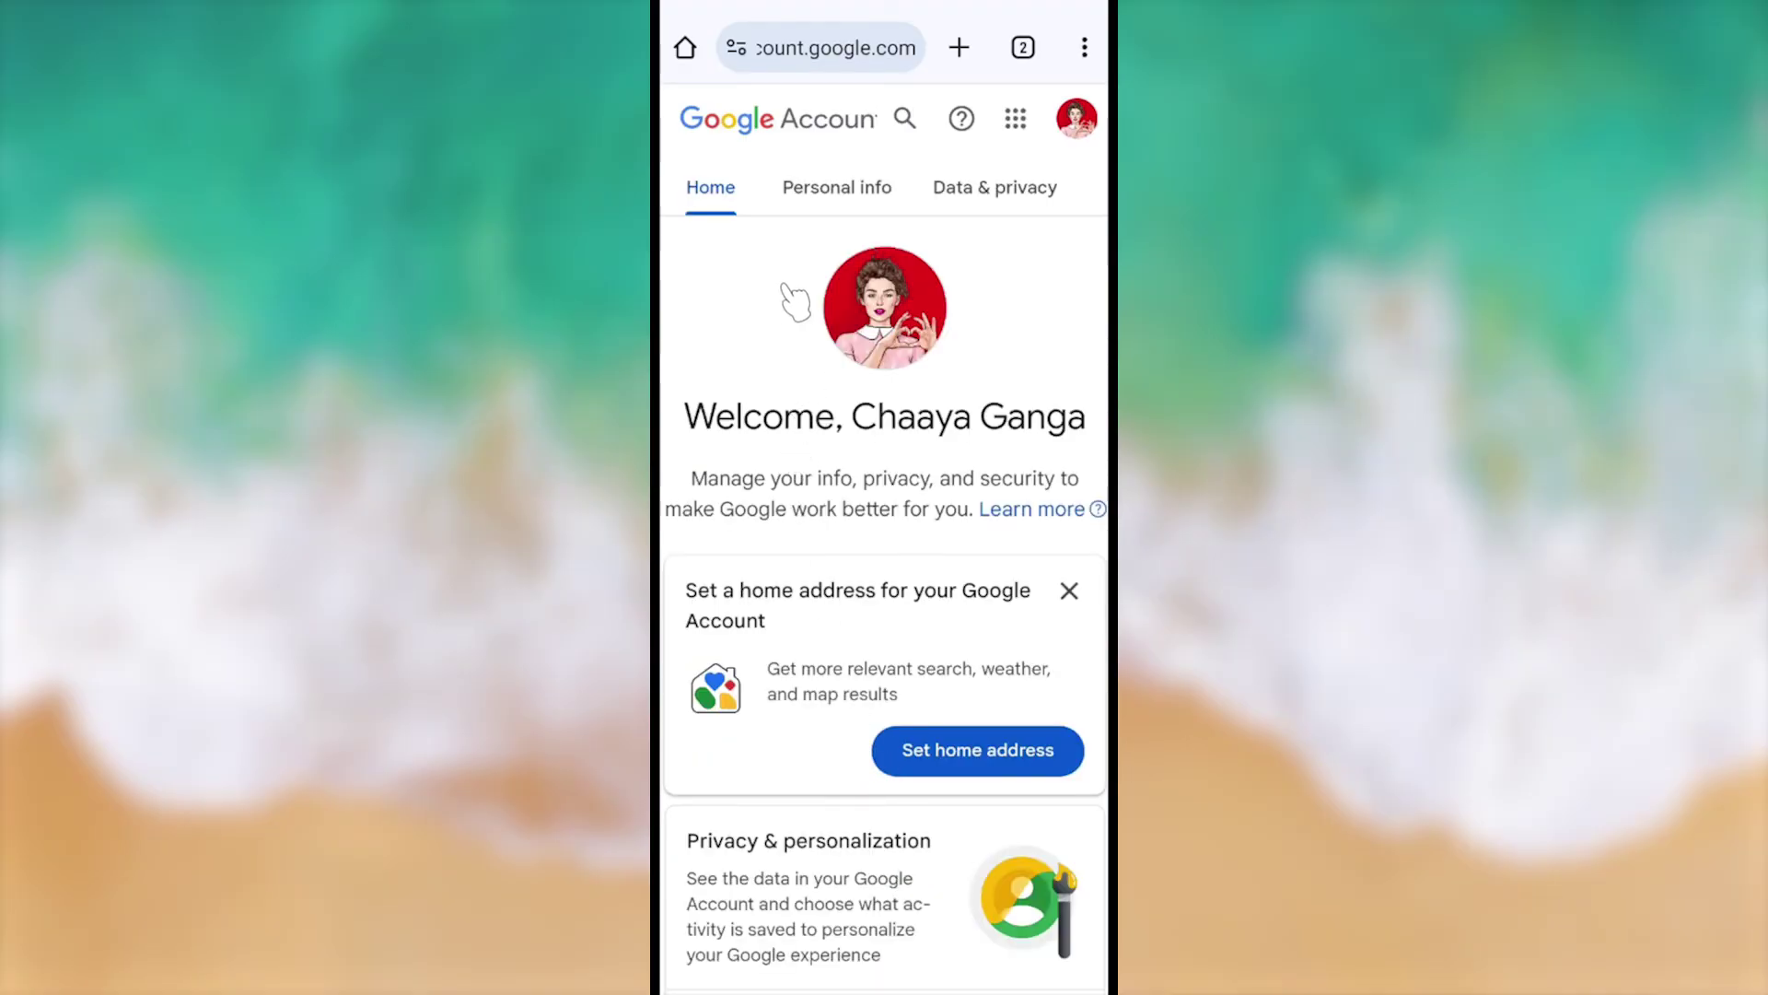
mouse_move(774, 246)
left_mouse_down()
mouse_move(902, 241)
mouse_move(1098, 313)
mouse_move(991, 479)
mouse_move(667, 482)
mouse_move(737, 268)
mouse_move(866, 246)
left_mouse_up()
left_click(1024, 47)
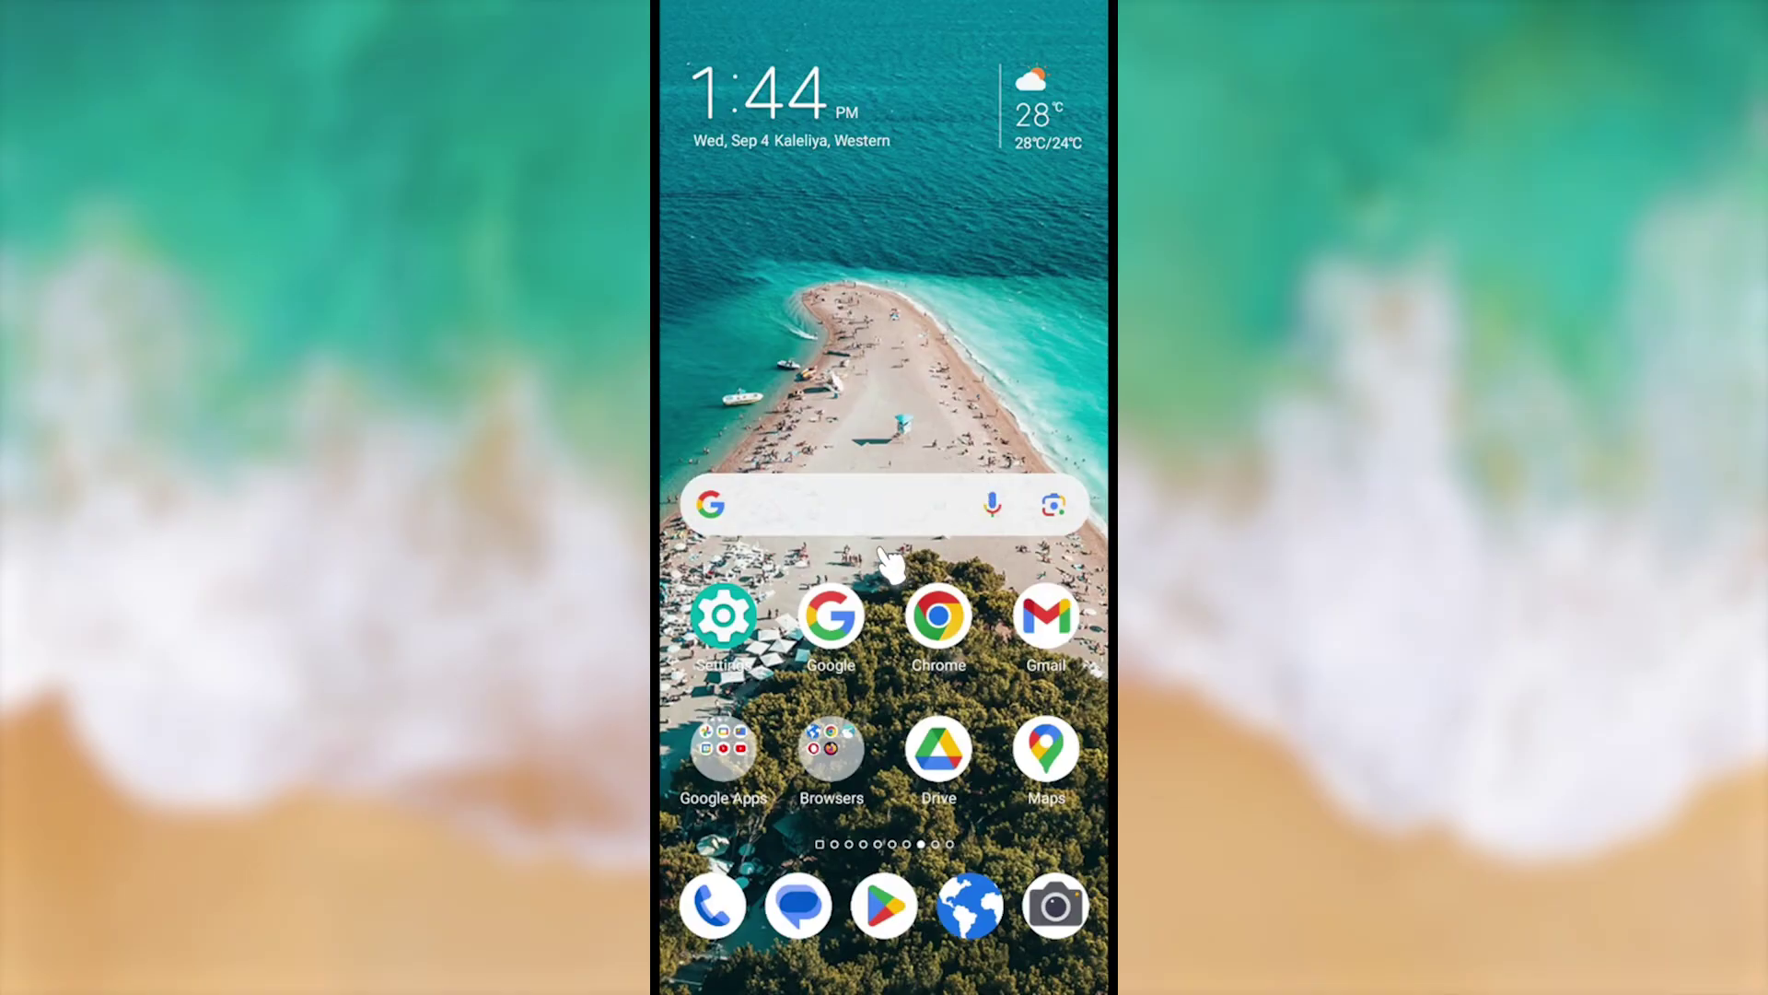
Step: Open Settings and go to Passwords & accounts
mouse_move(698, 579)
left_mouse_down()
mouse_move(778, 596)
mouse_move(692, 702)
left_mouse_up()
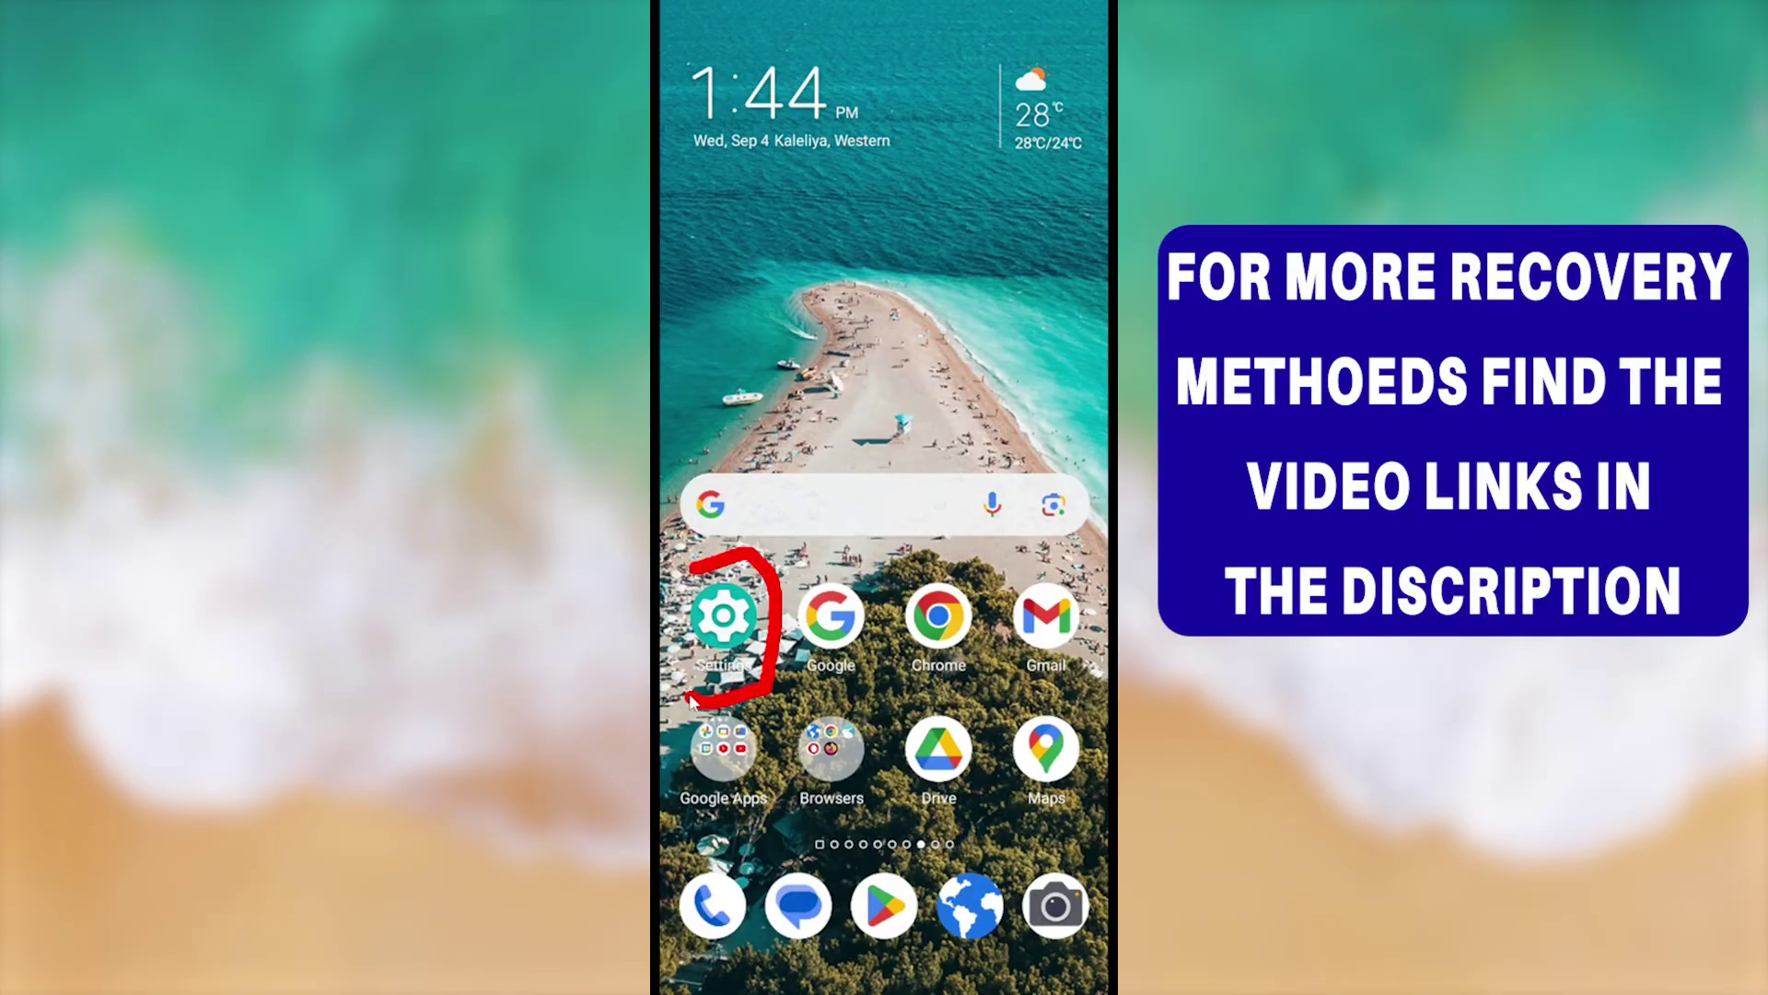
left_click(734, 632)
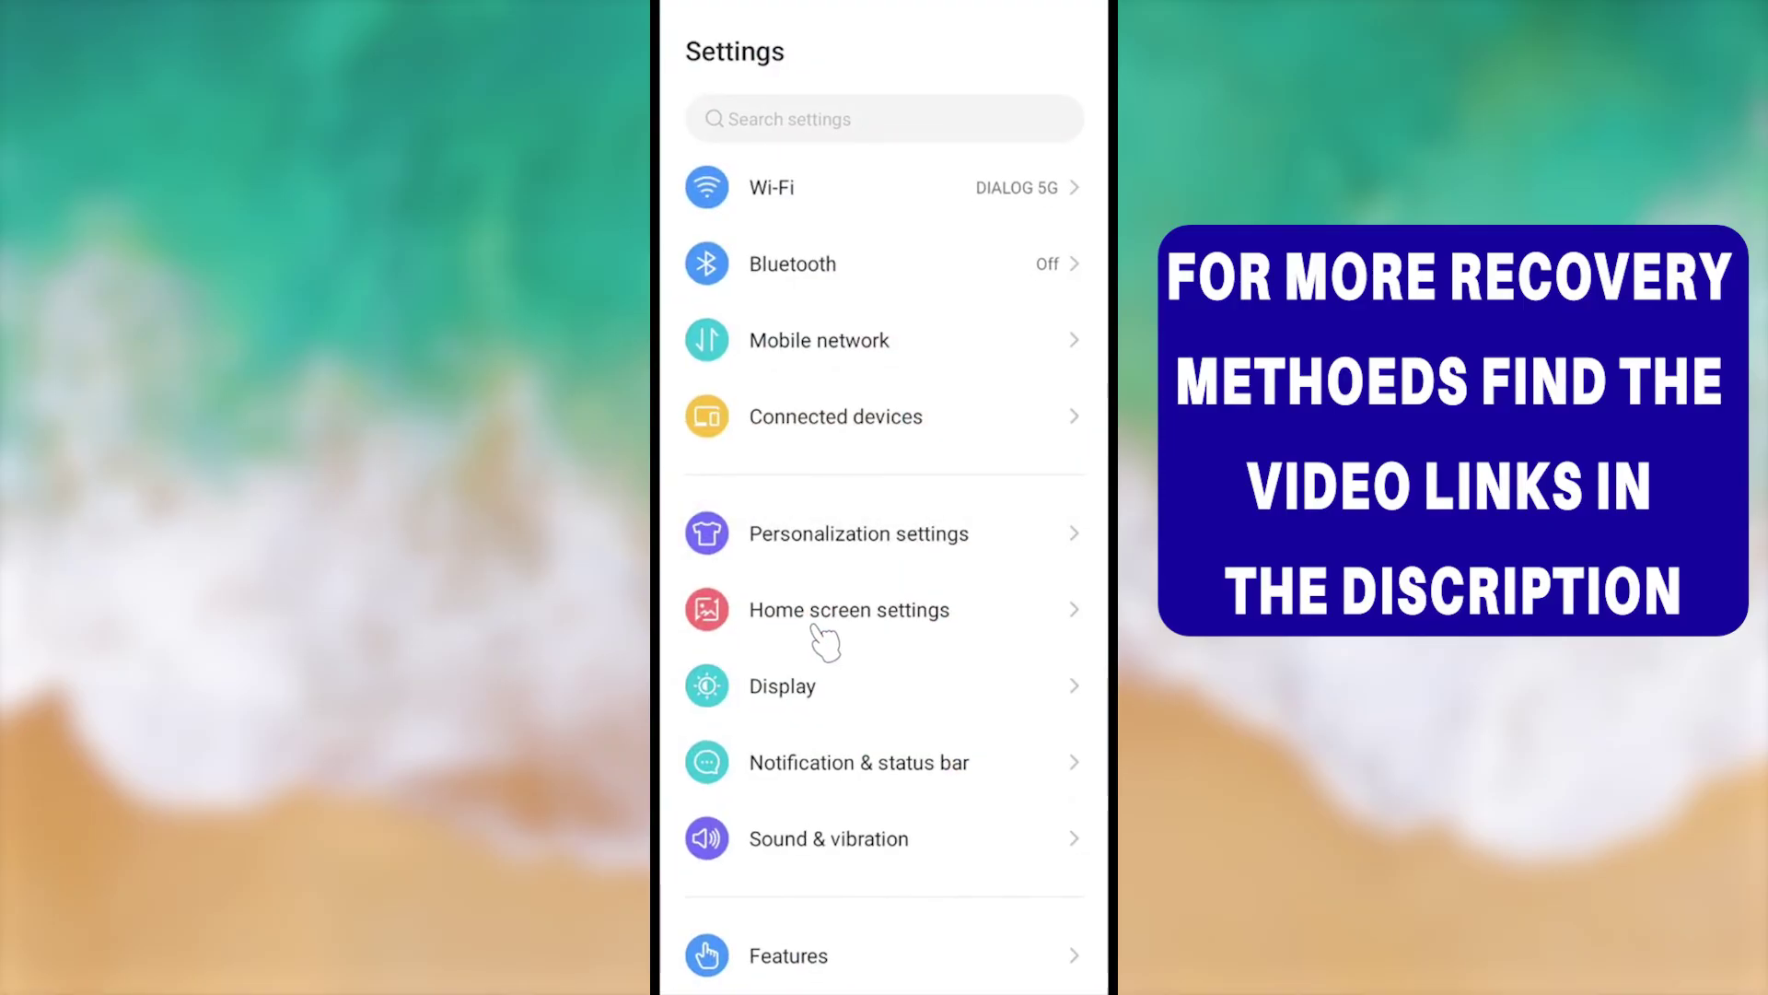
scroll(837, 734, "down", 8)
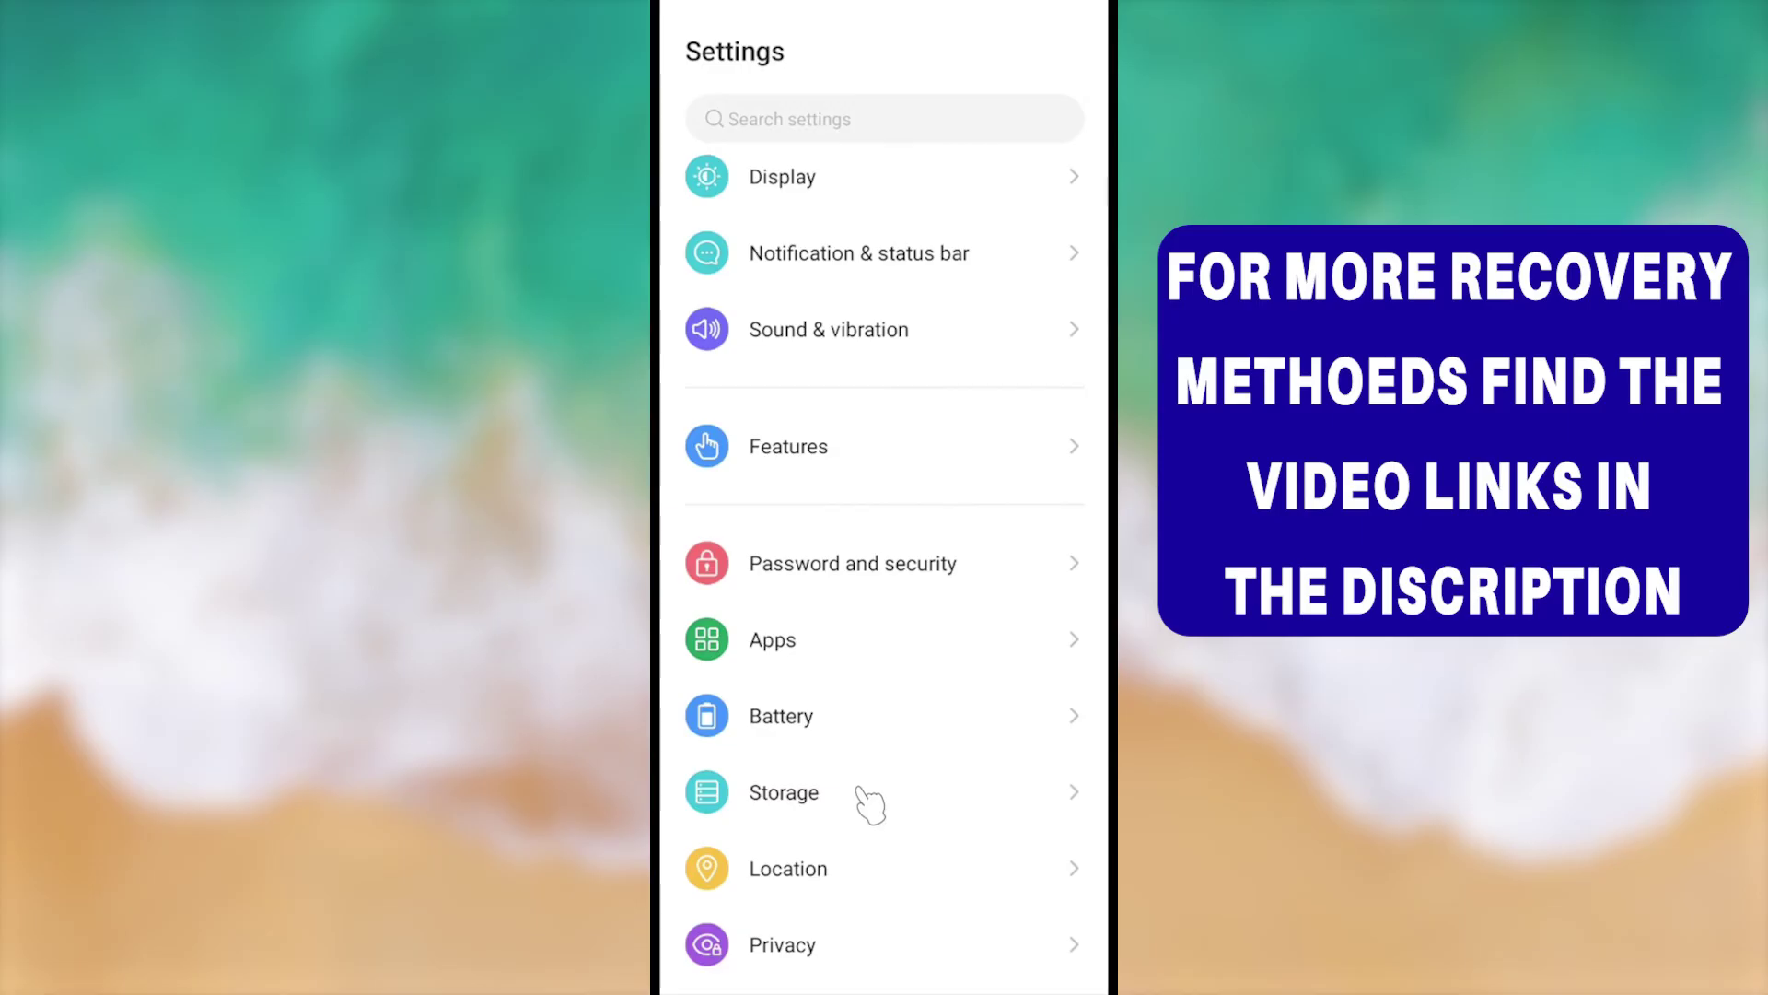
scroll(925, 469, "down", 5)
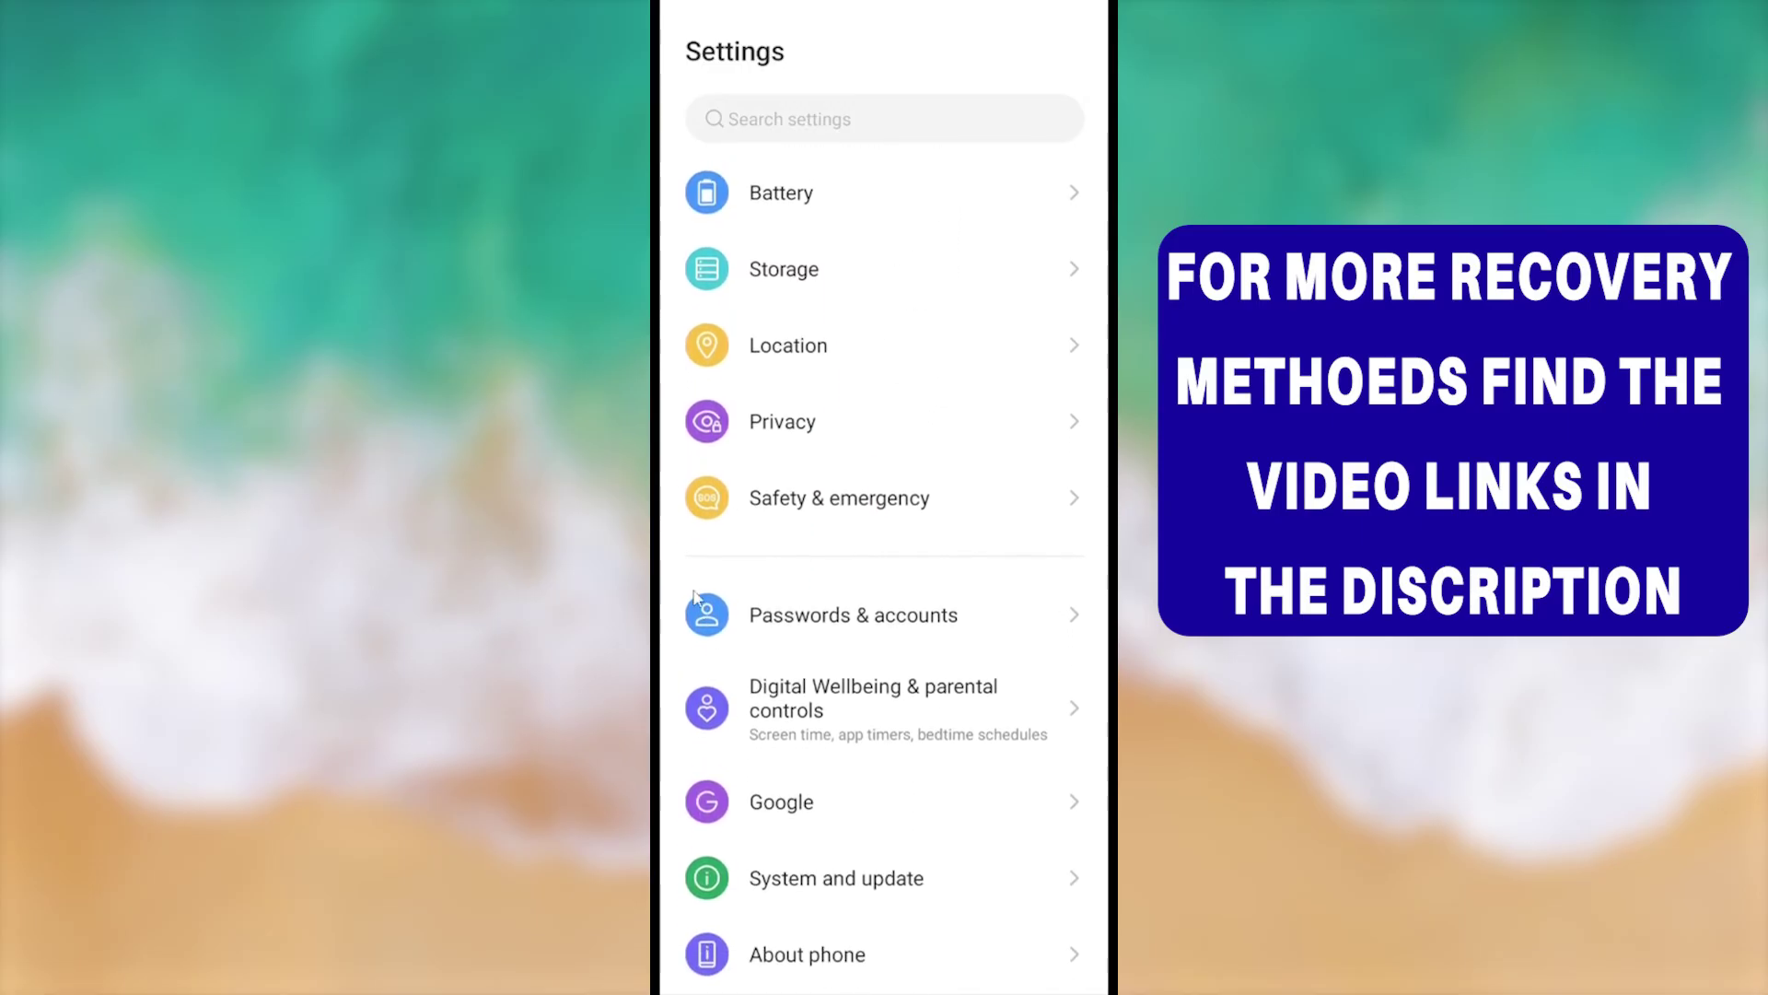
mouse_move(693, 575)
left_mouse_down()
mouse_move(963, 597)
mouse_move(852, 649)
left_mouse_up()
left_click(859, 635)
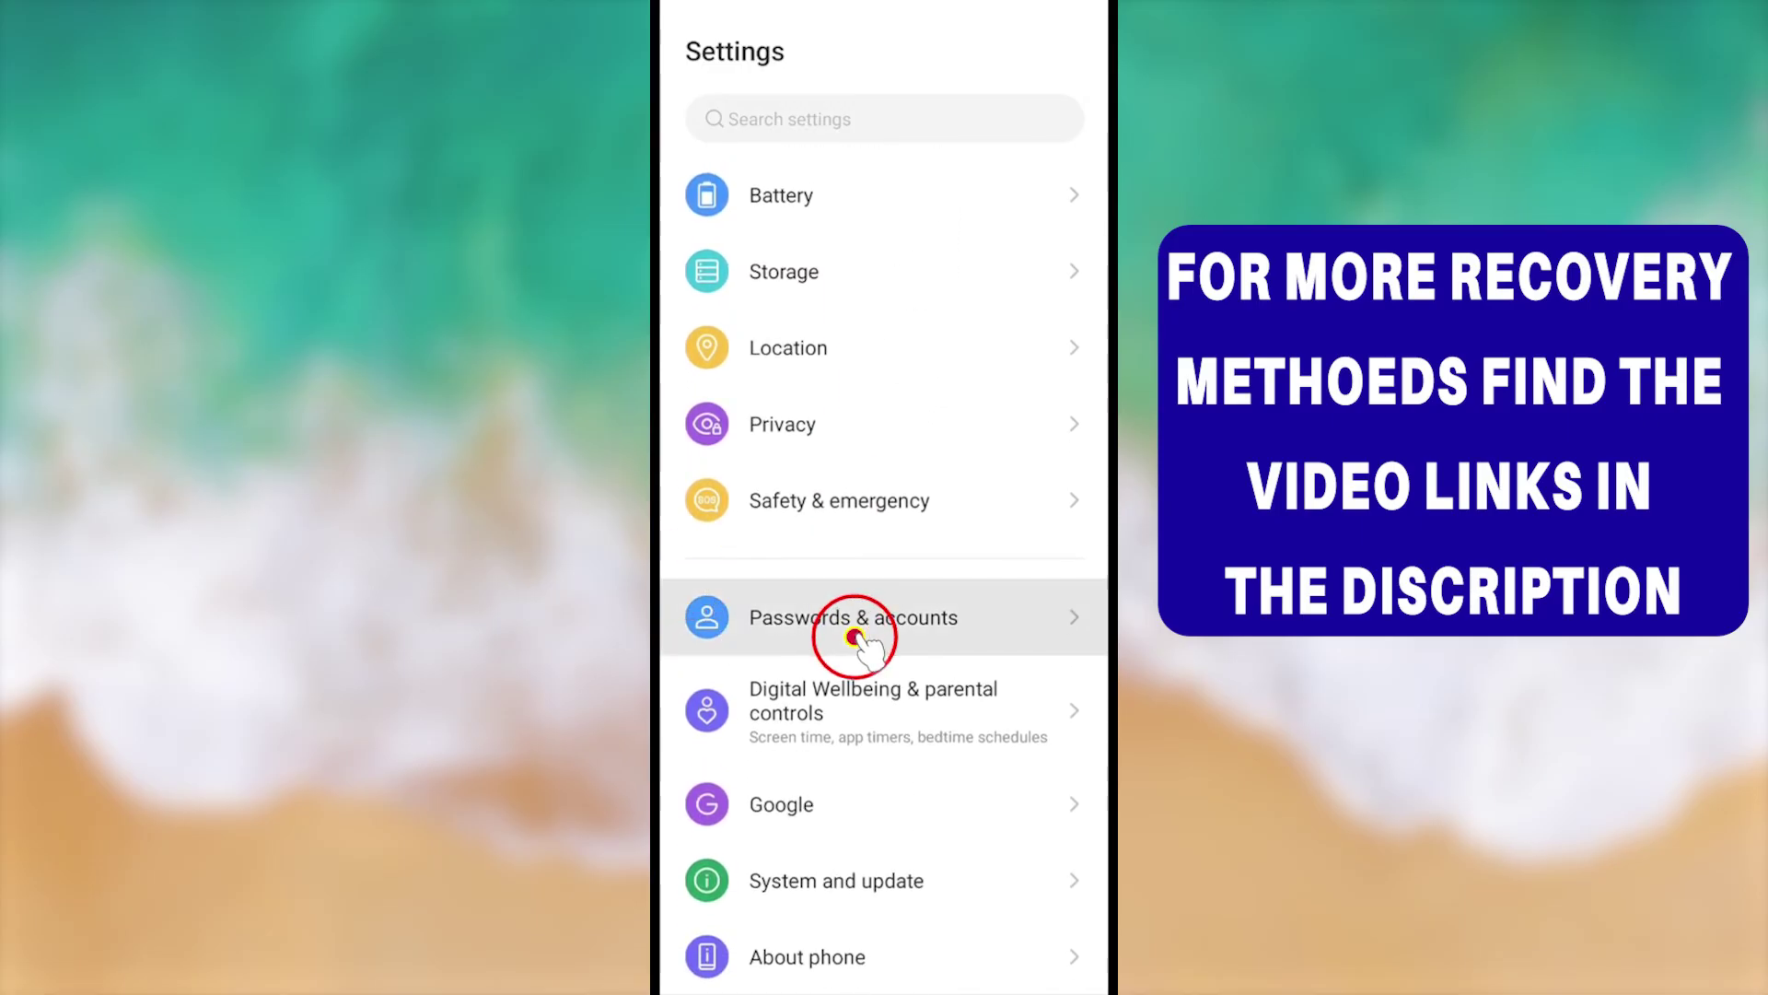
Step: Open the Google account row to view its details, with sync on for 5 of 6 items
scroll(840, 603, "down", 4)
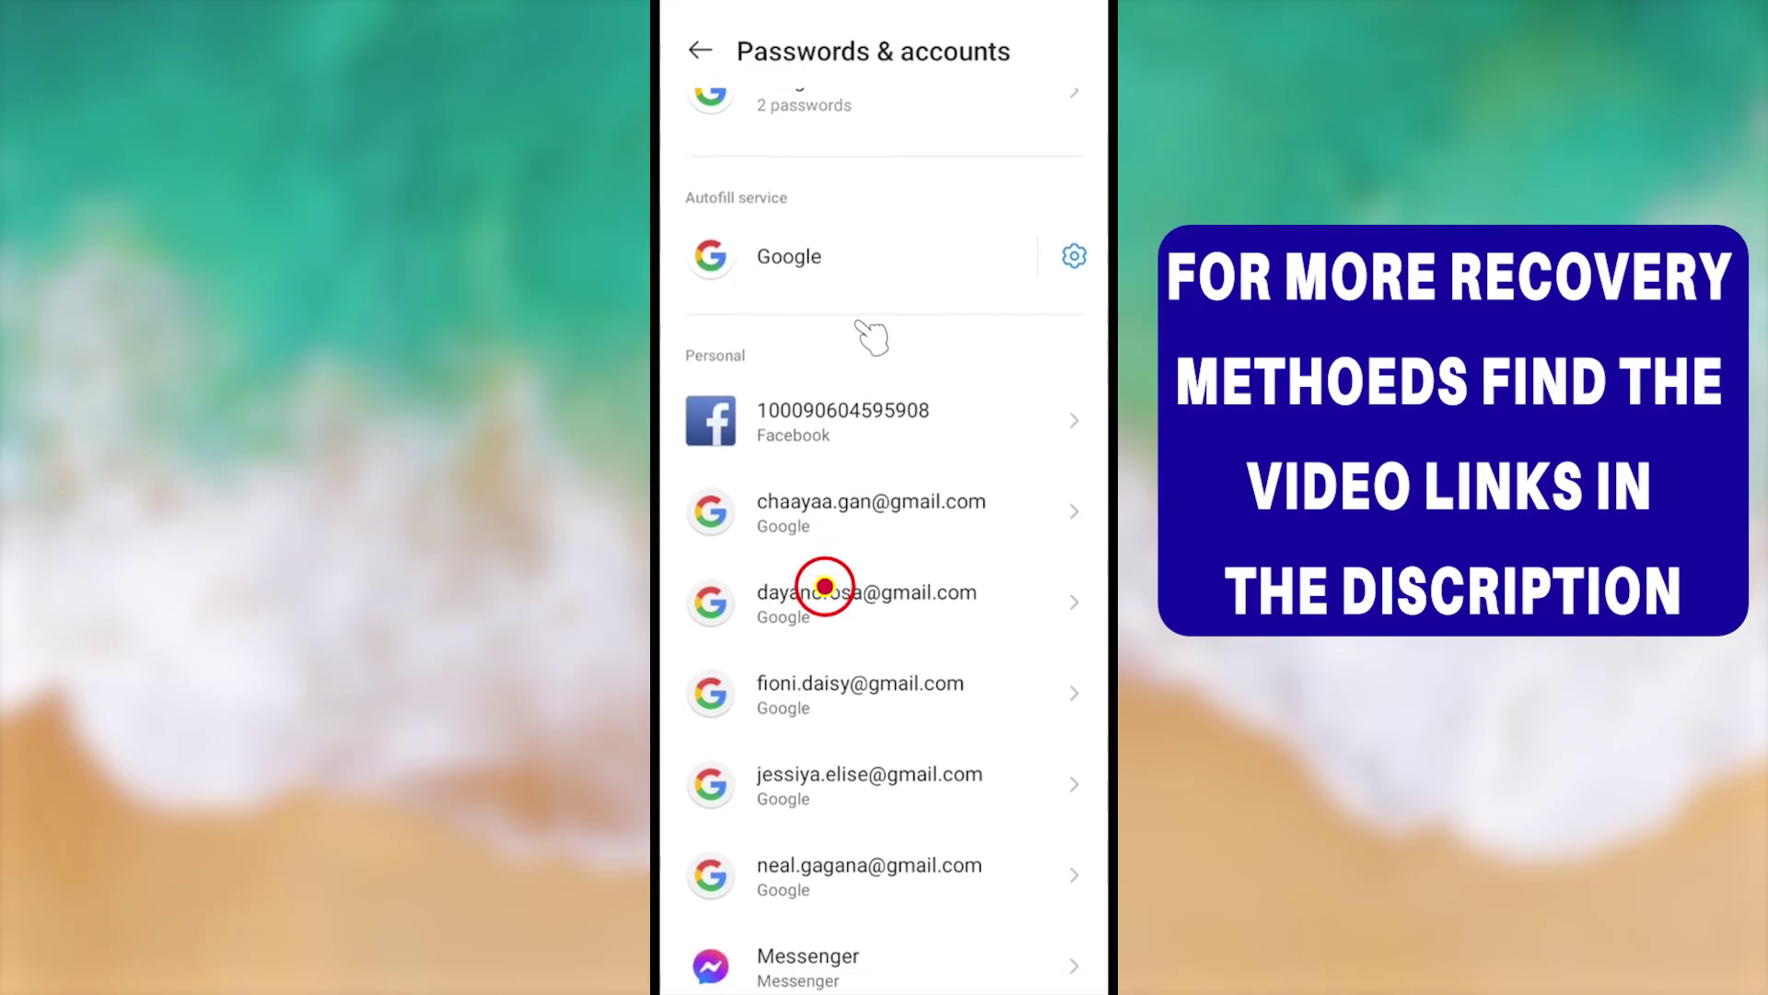
mouse_move(721, 282)
left_mouse_down()
mouse_move(1037, 372)
mouse_move(760, 720)
mouse_move(688, 287)
left_mouse_up()
left_click_drag(928, 67, 903, 175)
left_click_drag(881, 129, 912, 184)
left_click(882, 129)
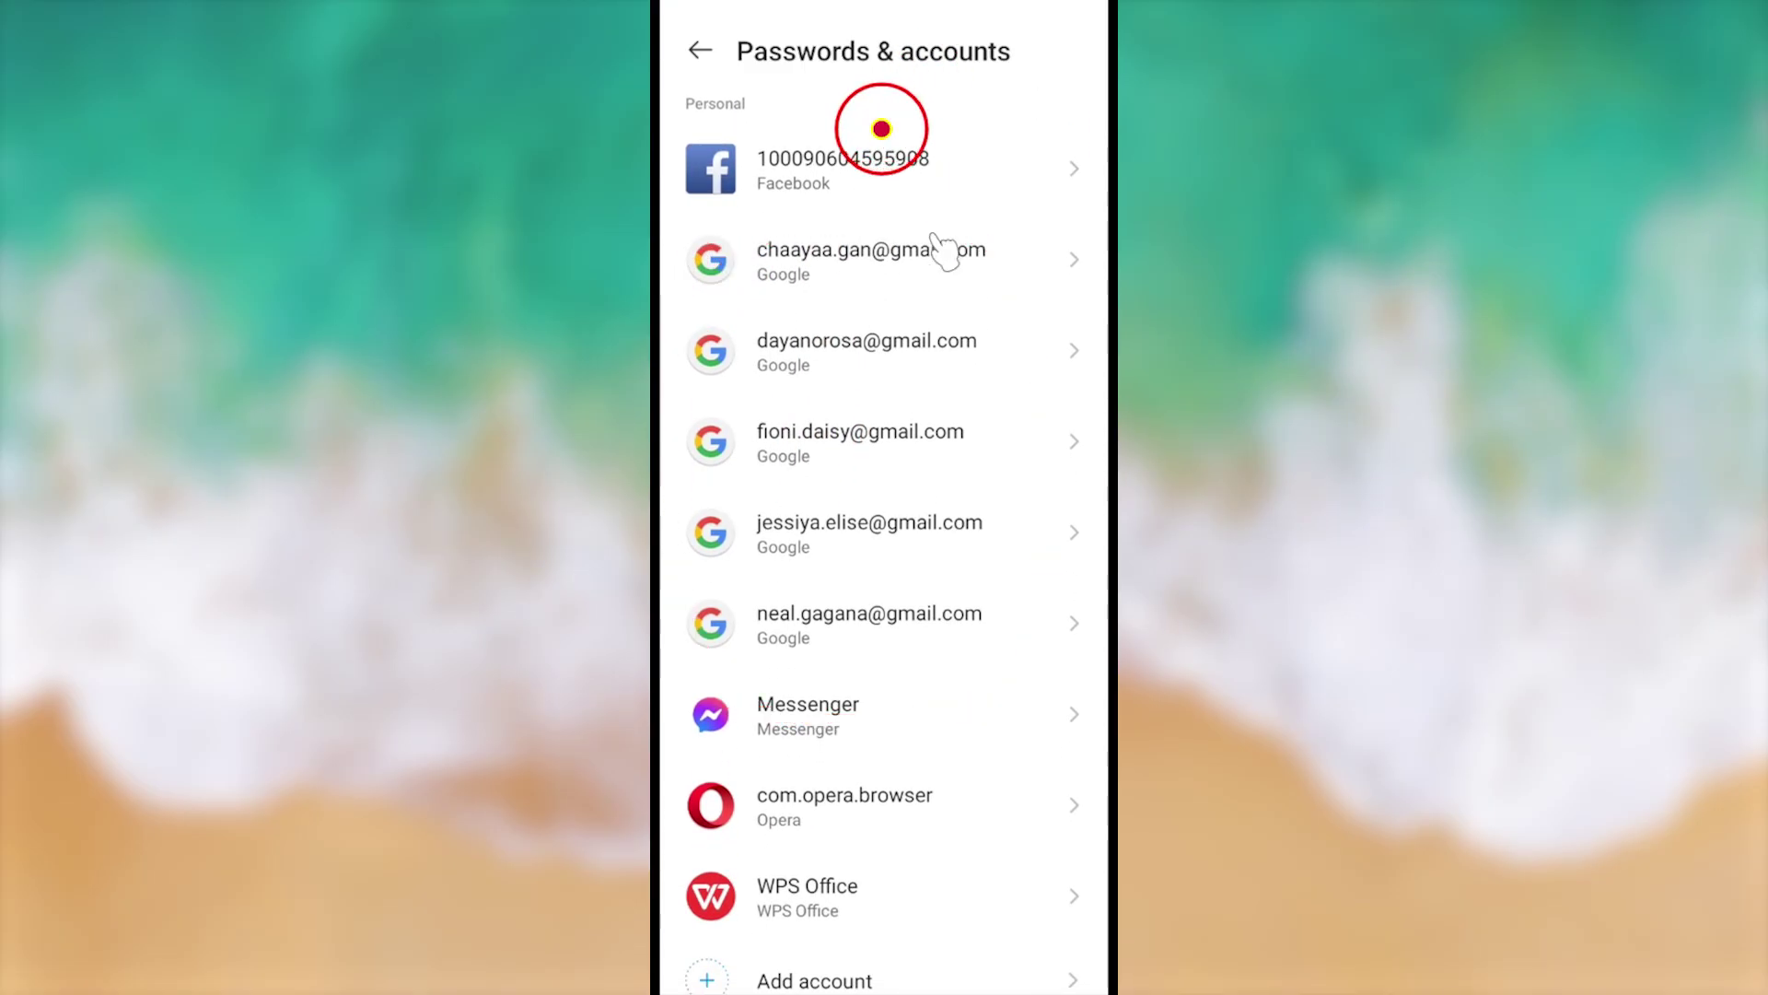
mouse_move(728, 225)
left_mouse_down()
mouse_move(921, 200)
mouse_move(1011, 313)
mouse_move(719, 324)
mouse_move(697, 228)
left_mouse_up()
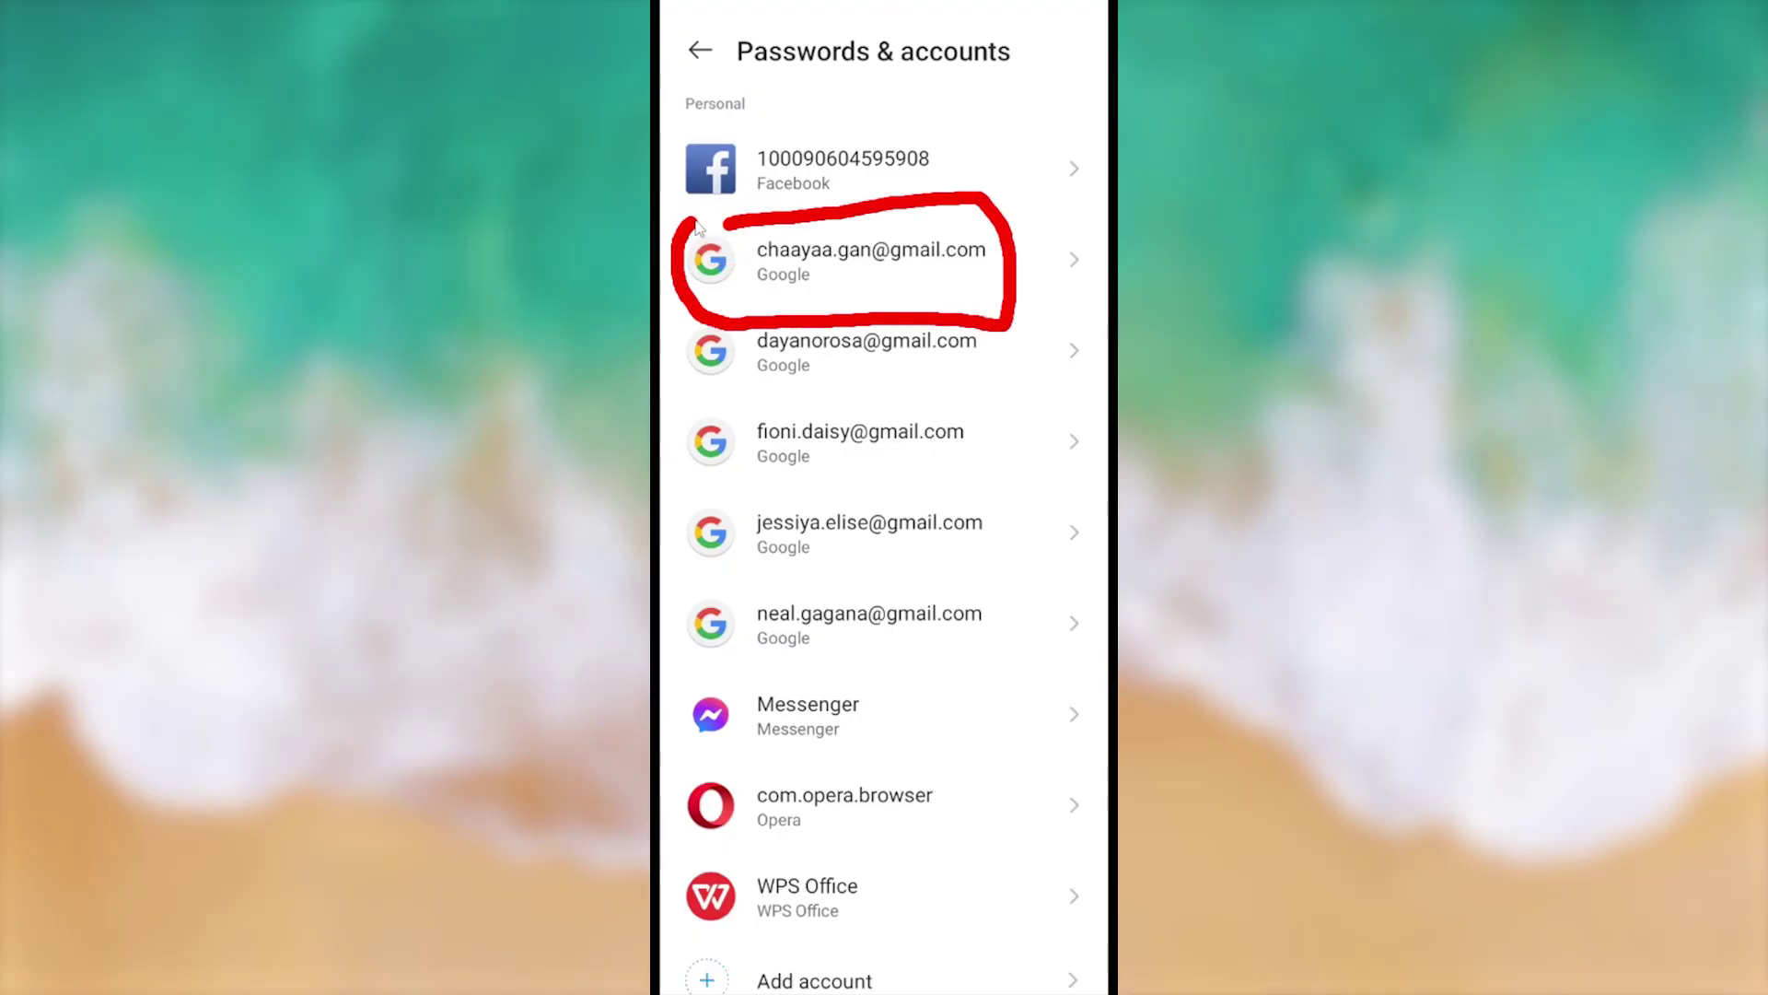
left_click(876, 264)
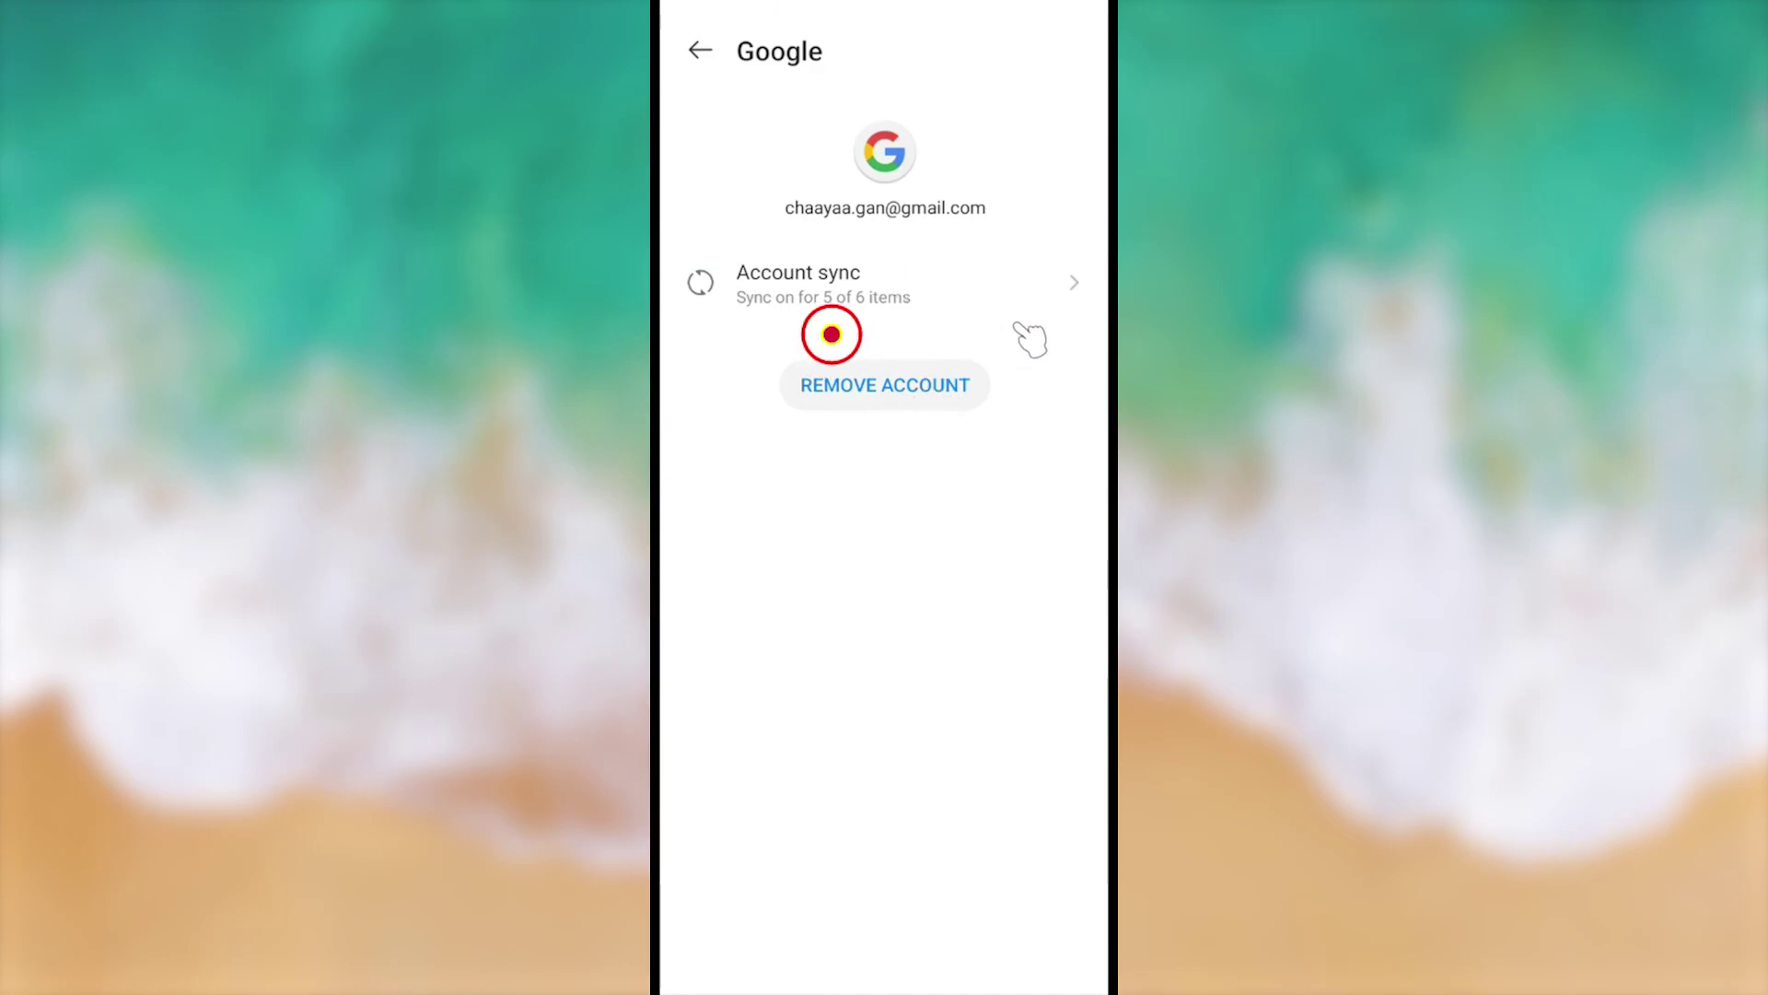
Step: Remove the Google account and its data from the phone, then go back to the home screen
left_click_drag(829, 336, 901, 450)
left_click(912, 391)
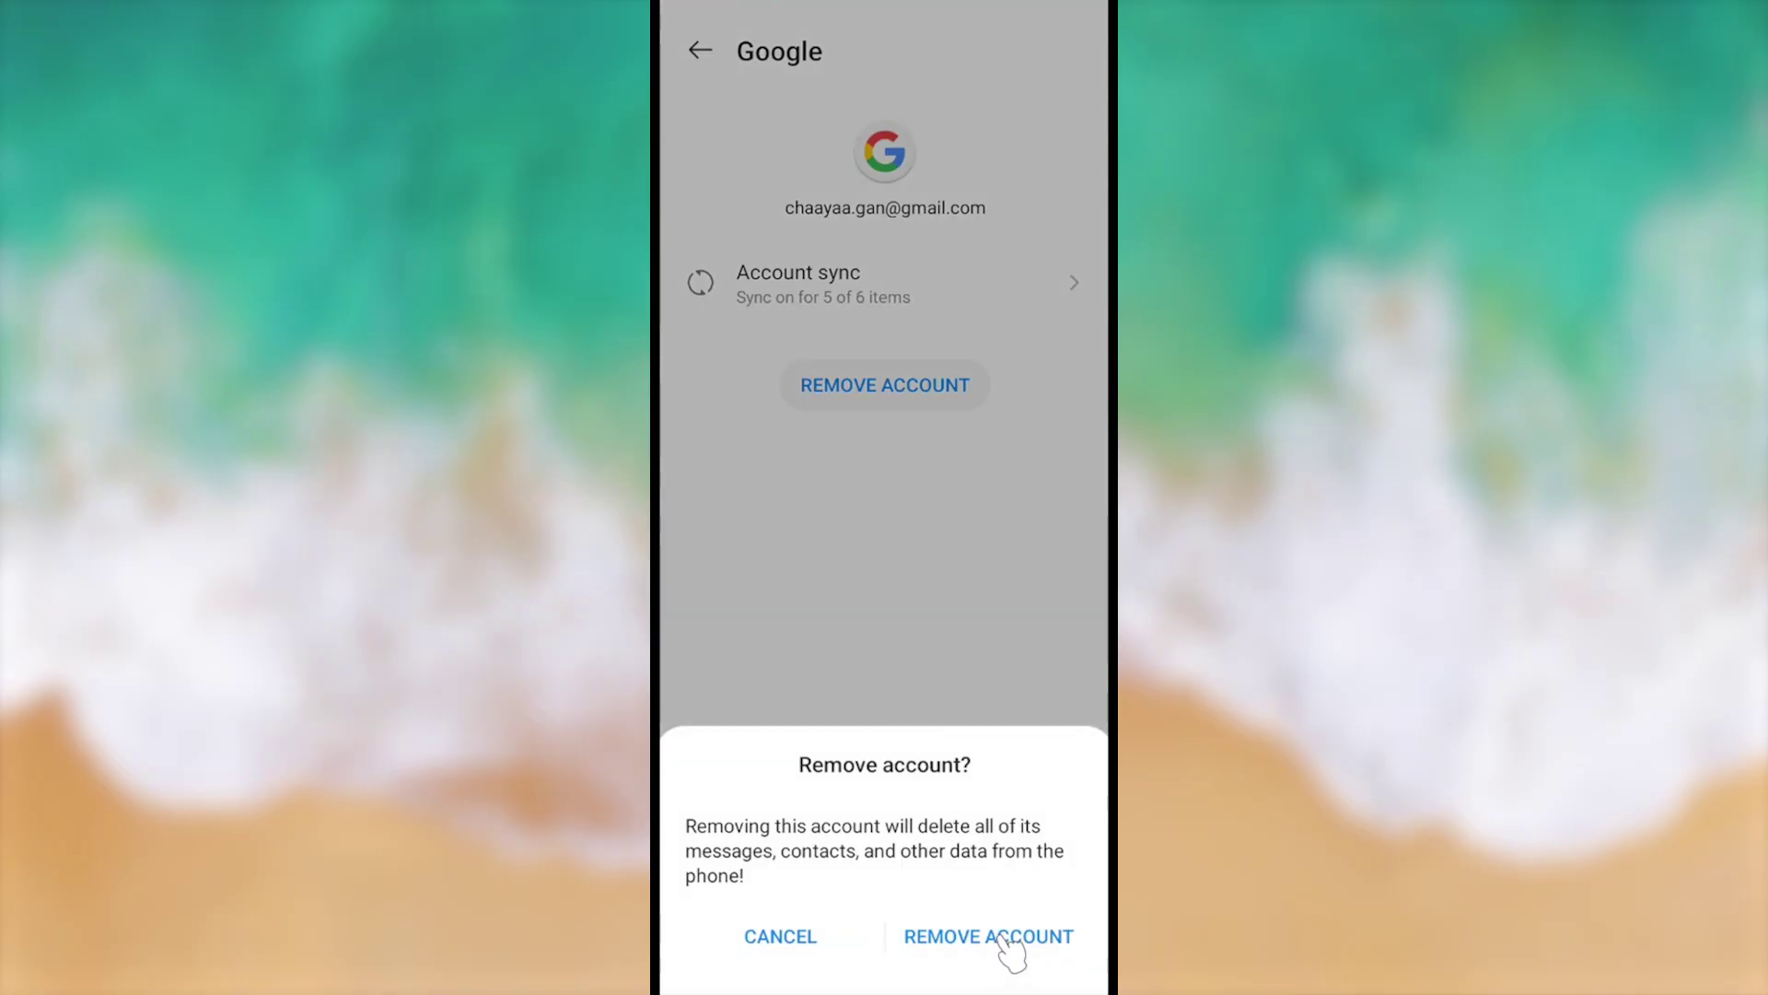
left_click(1003, 937)
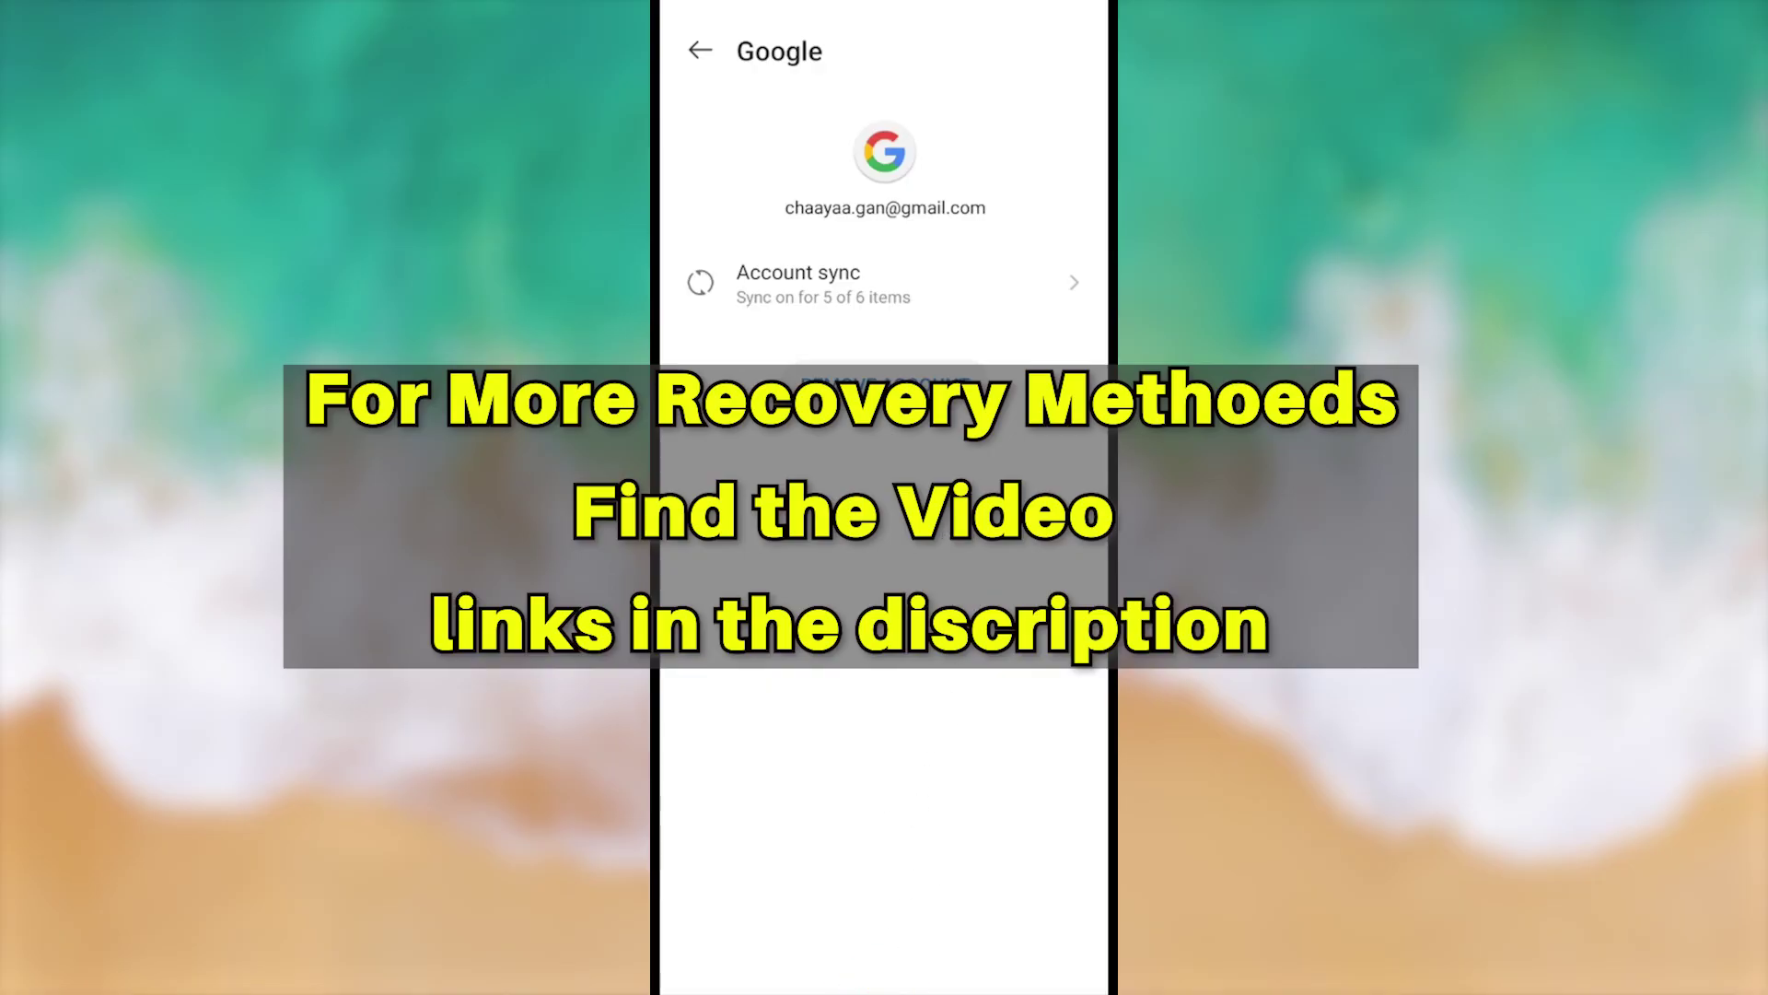
left_click_drag(924, 978, 1059, 460)
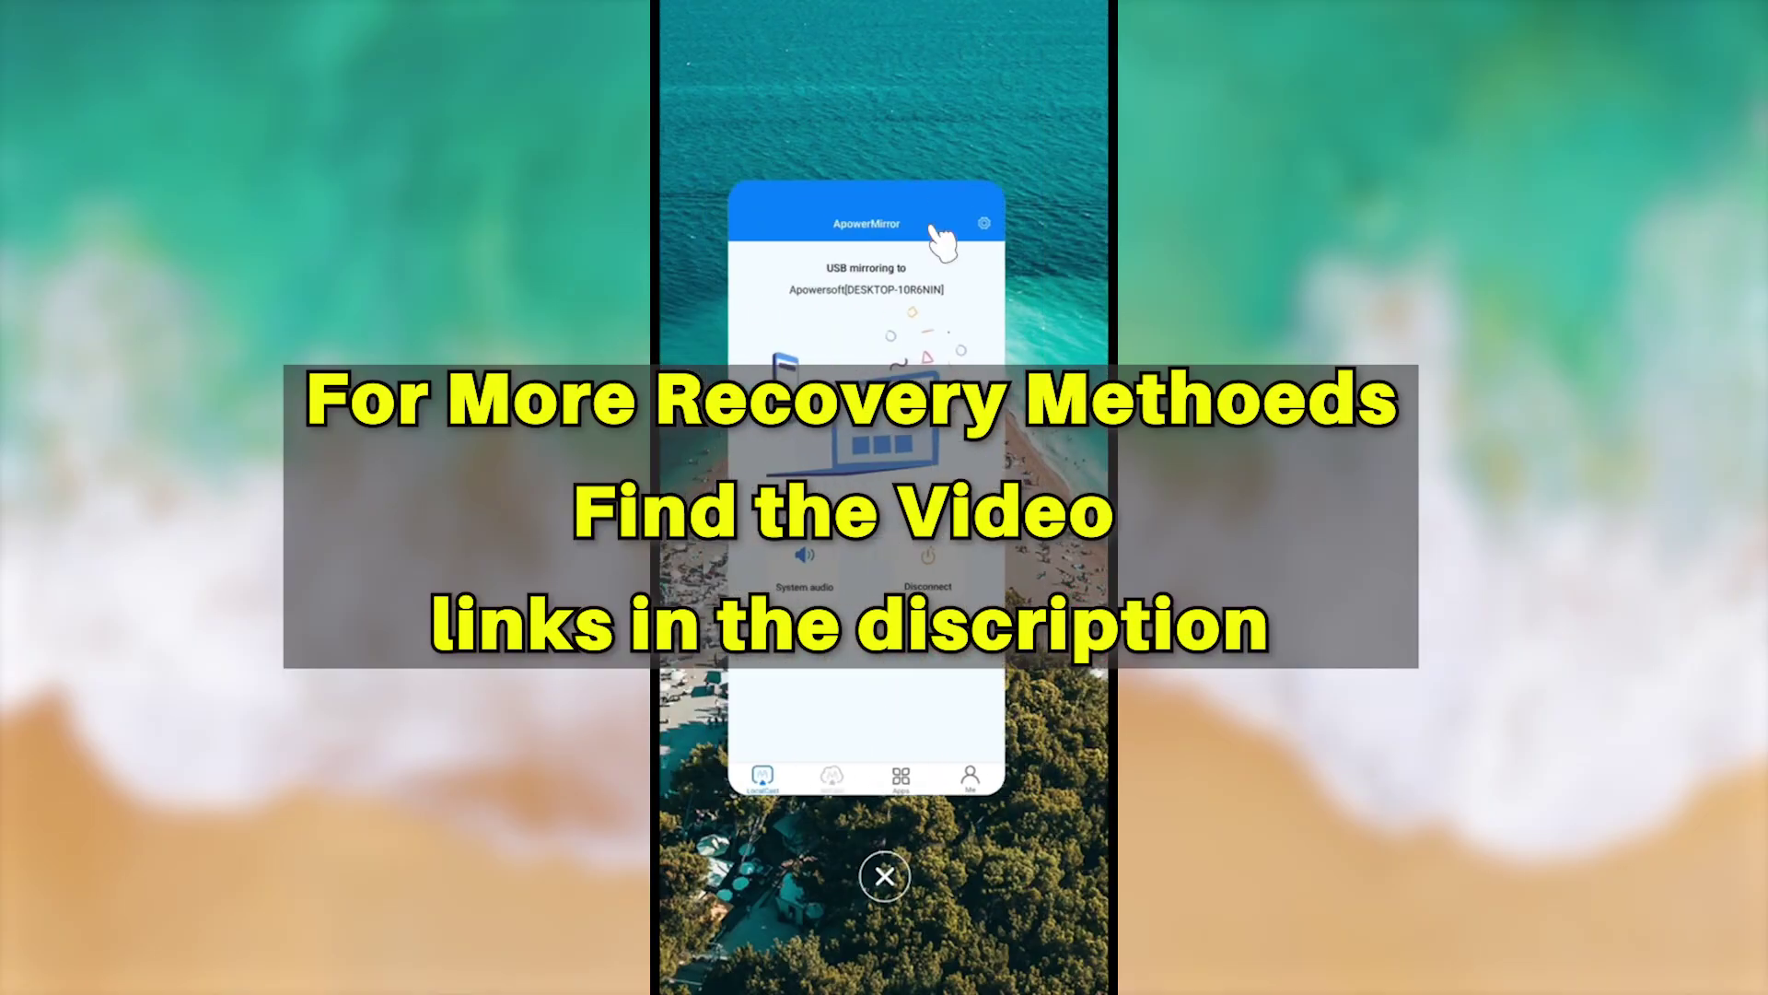
left_click(1067, 463)
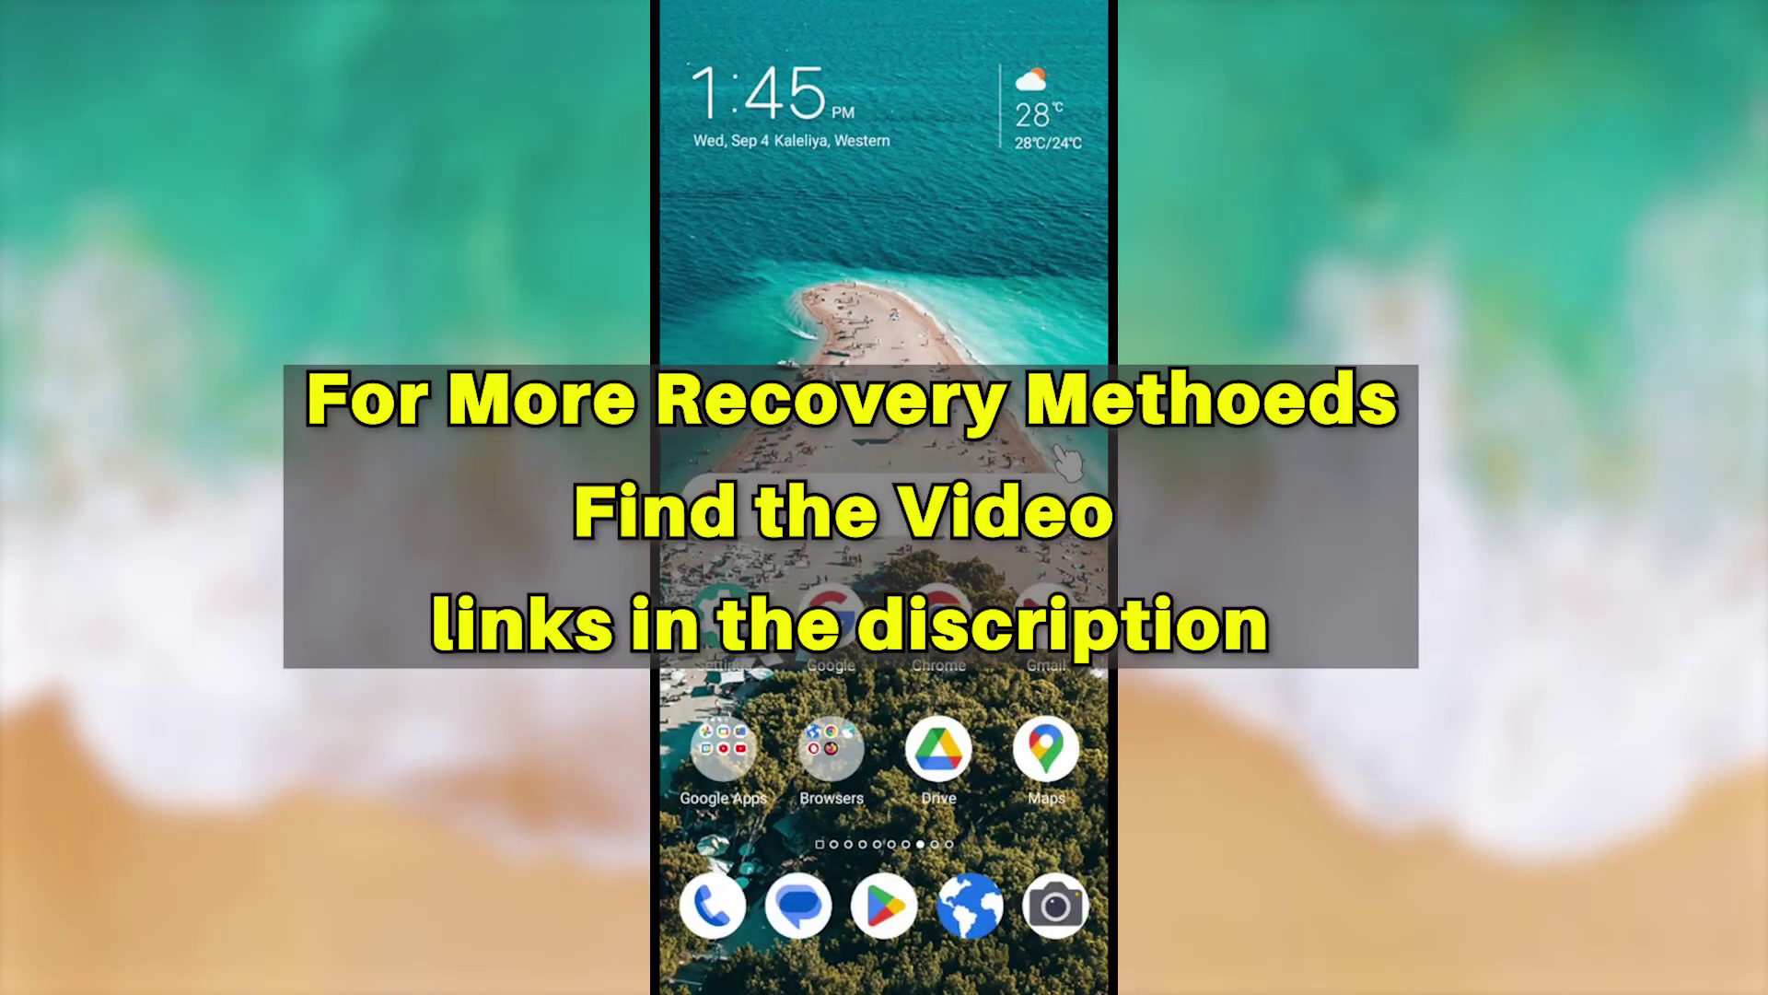